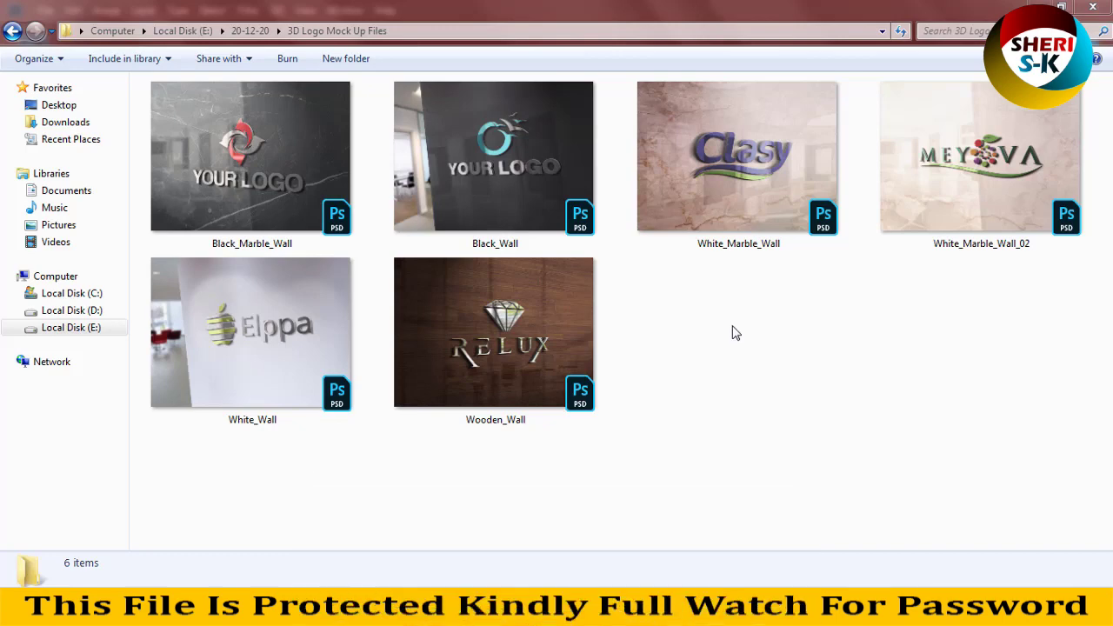
Preview the Black_Wall, White_Marble_Wall, White_Wall and Wooden_Wall details, then drag Black_Wall.psd into Photoshop
{"action": "left_click", "coordinate": [469, 180]}
{"action": "left_click", "coordinate": [740, 177]}
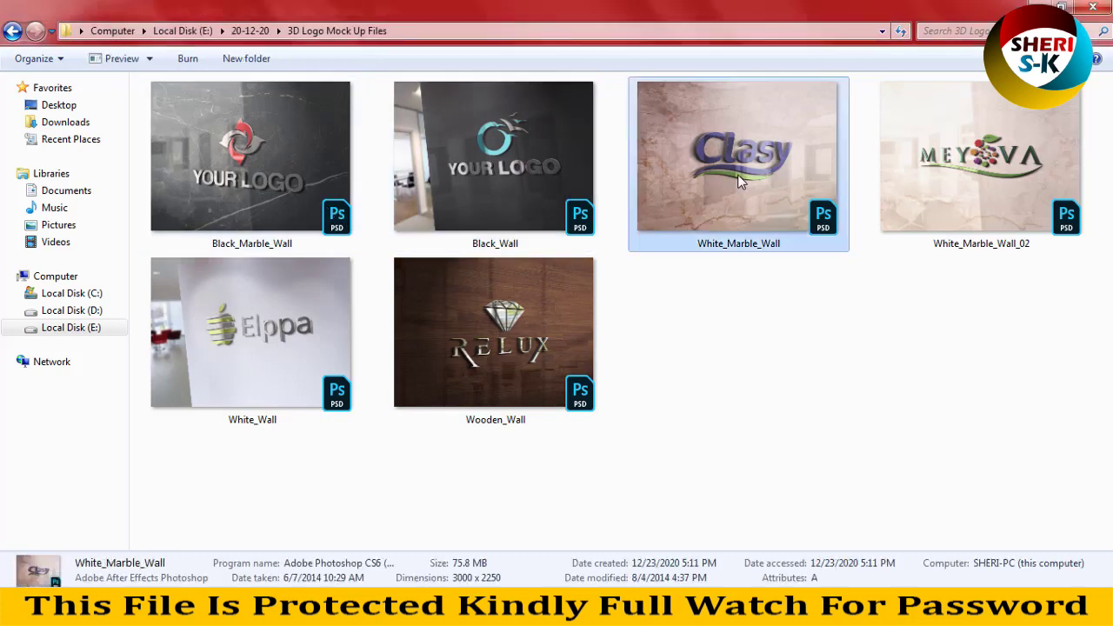
{"action": "left_click", "coordinate": [951, 191]}
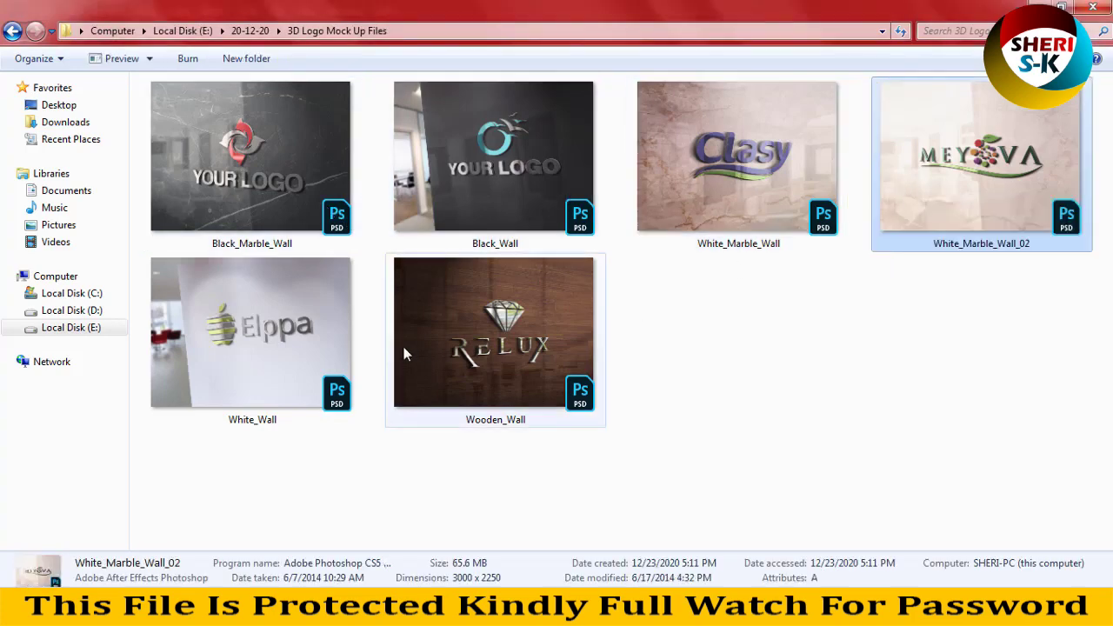
{"action": "left_click", "coordinate": [305, 351]}
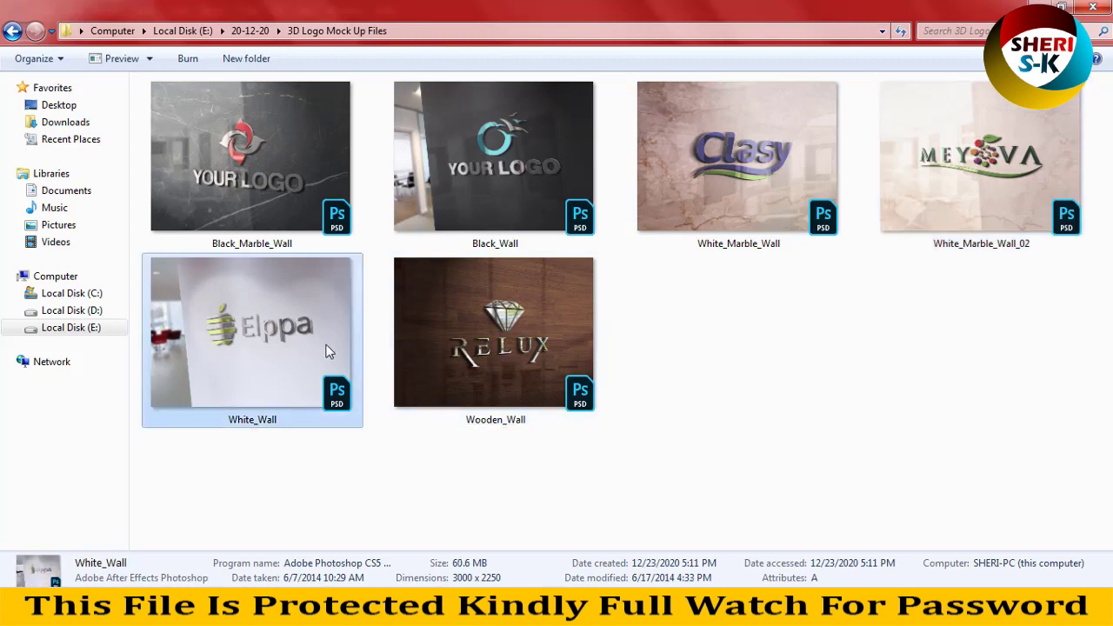
{"action": "left_click", "coordinate": [503, 323]}
{"action": "left_click", "coordinate": [409, 191]}
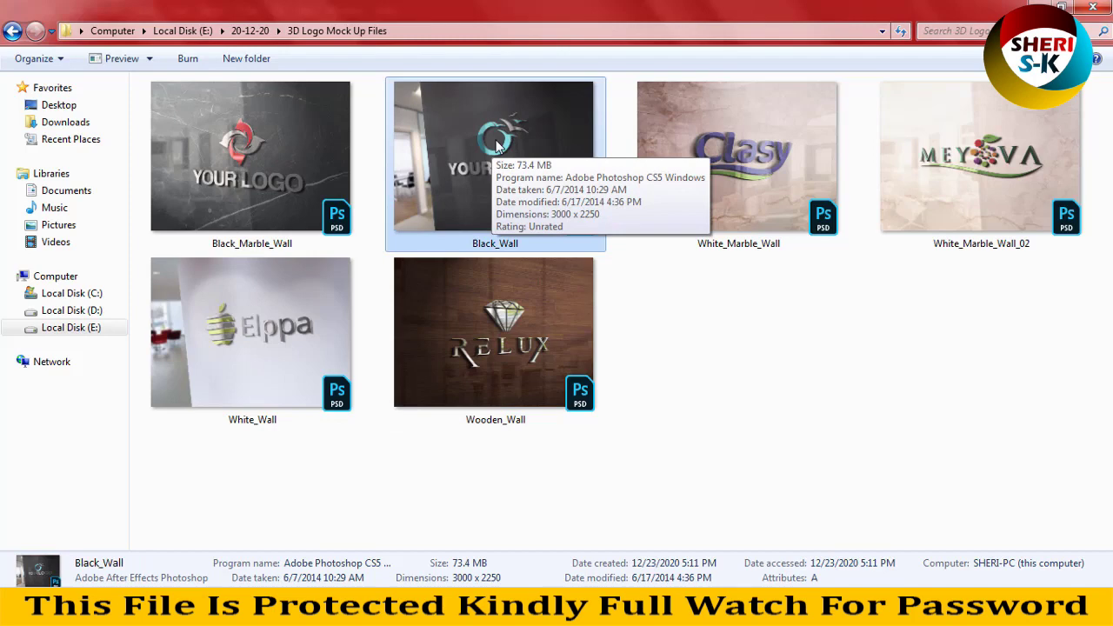
{"action": "left_click_drag", "start_coordinate": [498, 145], "coordinate": [357, 329]}
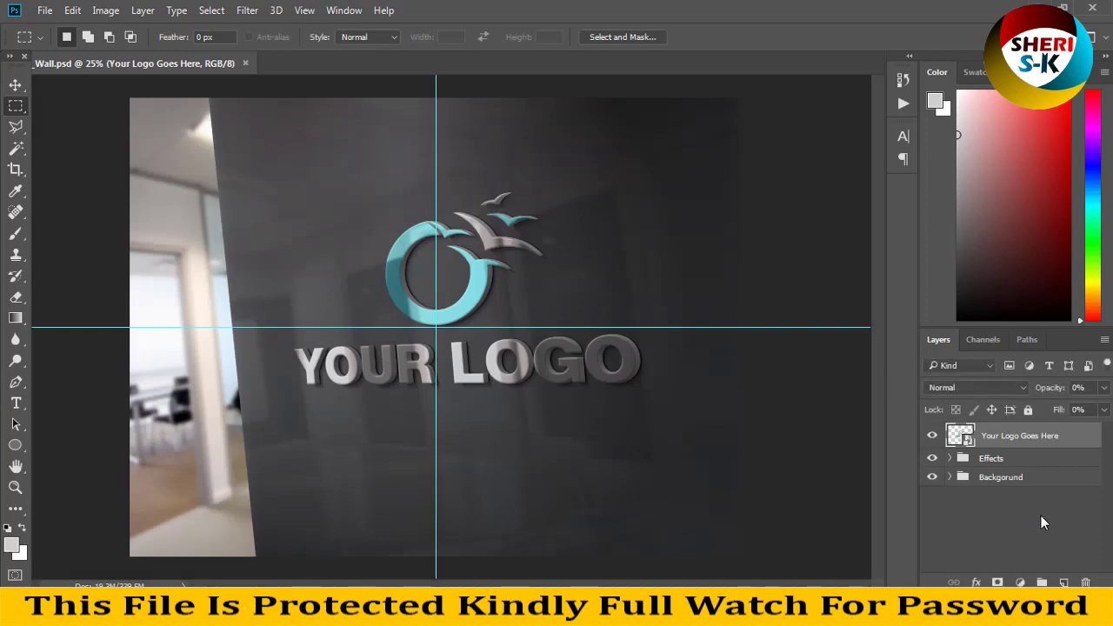
Open the logo smart object, add an empty layer and delete the Replace Me placeholder
{"action": "double_click", "coordinate": [960, 435]}
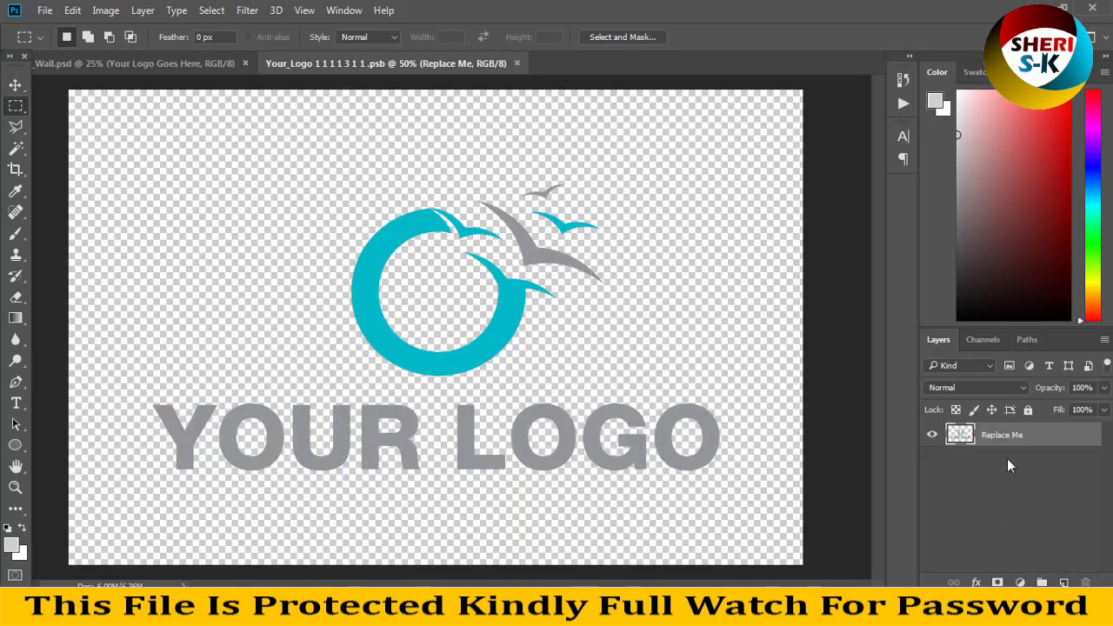
{"action": "left_click", "coordinate": [14, 84]}
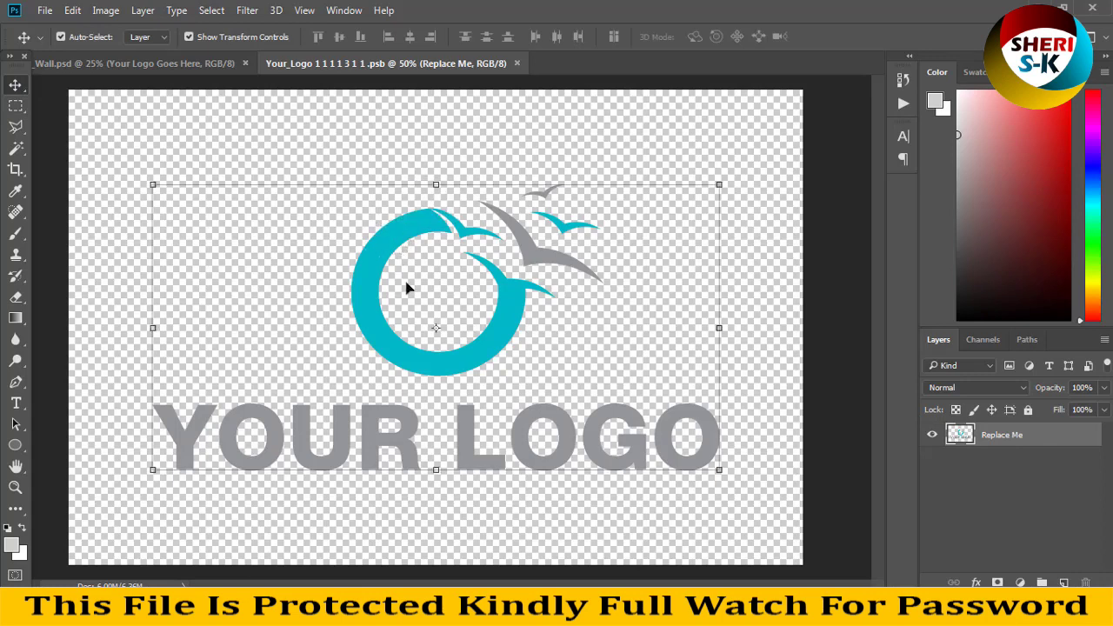
{"action": "left_click", "coordinate": [1064, 582]}
{"action": "left_click", "coordinate": [1020, 457]}
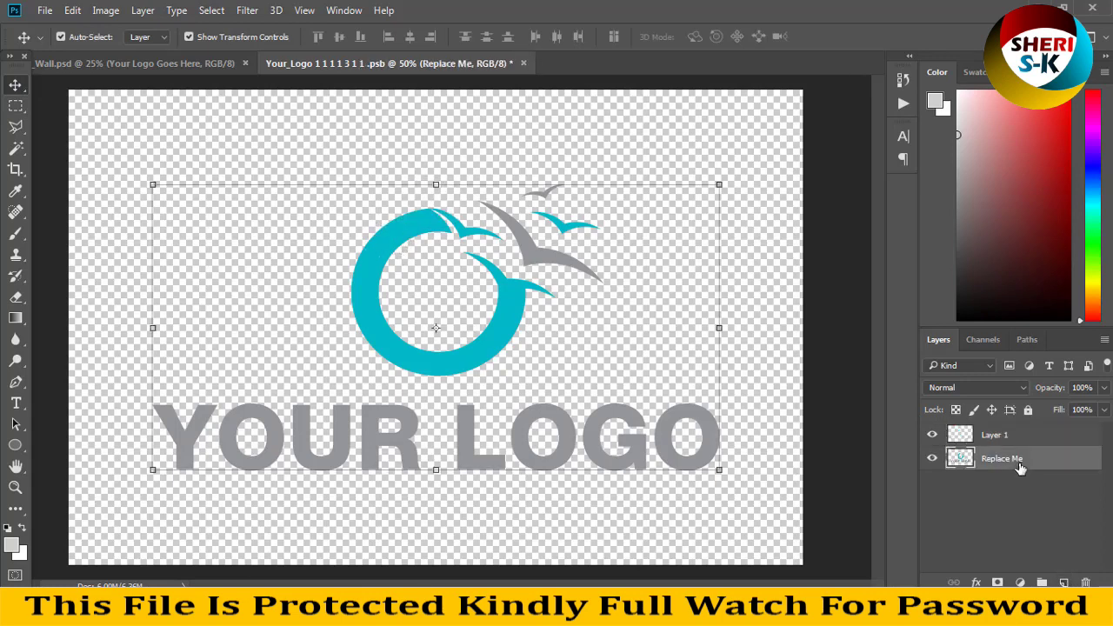
{"action": "key", "text": "Delete"}
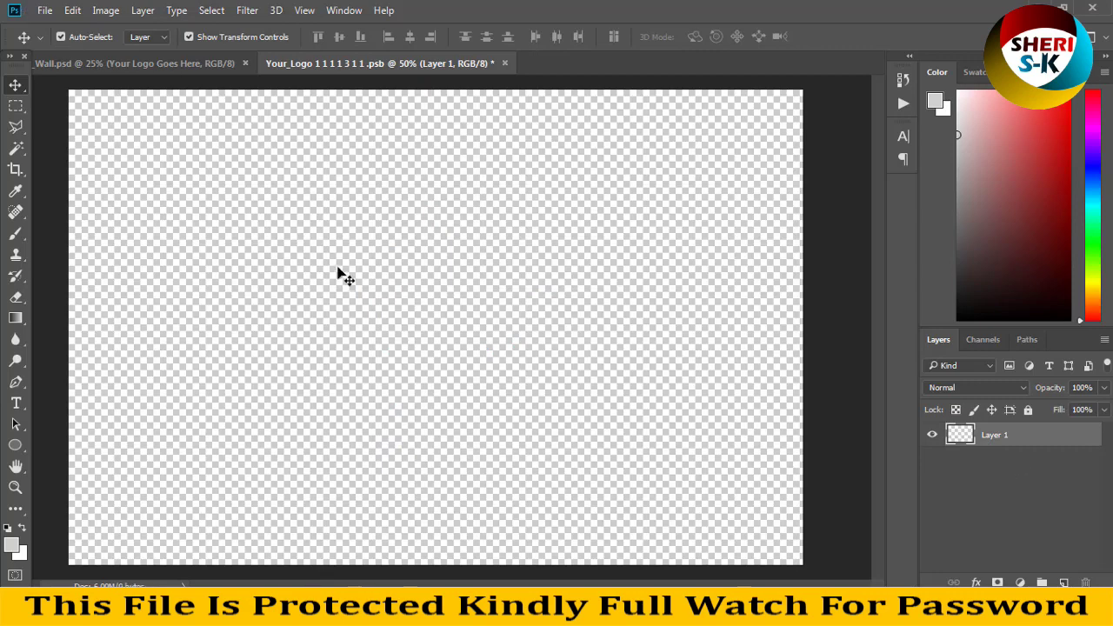
Bring the red hand-drawn heart PNG into the logo file and centre it on the canvas
{"action": "left_click", "coordinate": [43, 11]}
{"action": "left_click", "coordinate": [62, 43]}
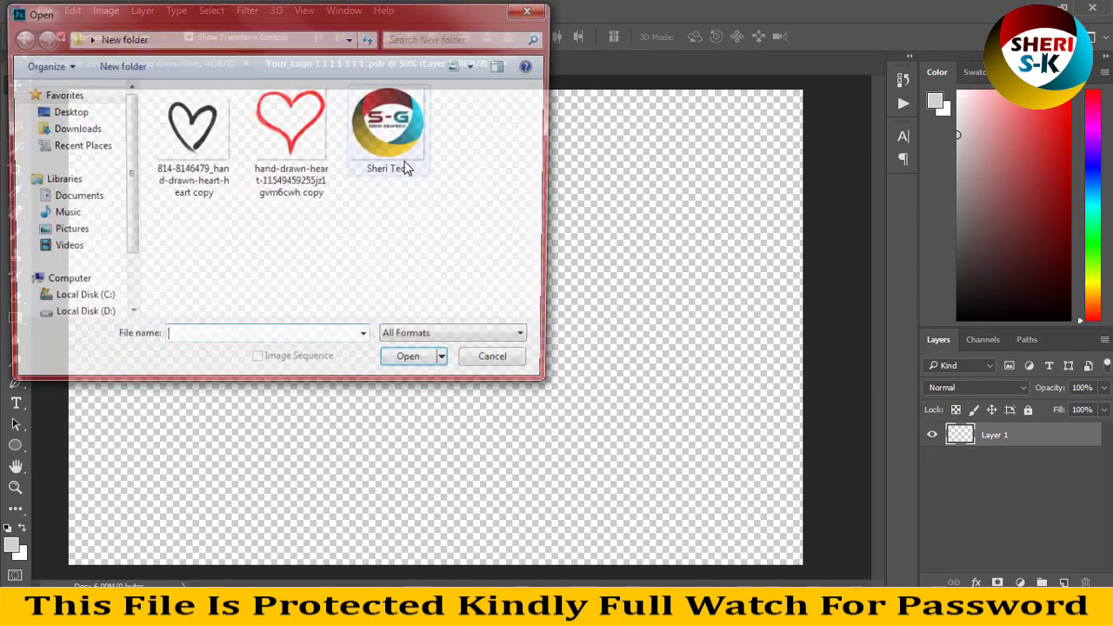
{"action": "double_click", "coordinate": [283, 139]}
{"action": "left_click_drag", "start_coordinate": [632, 62], "coordinate": [745, 166]}
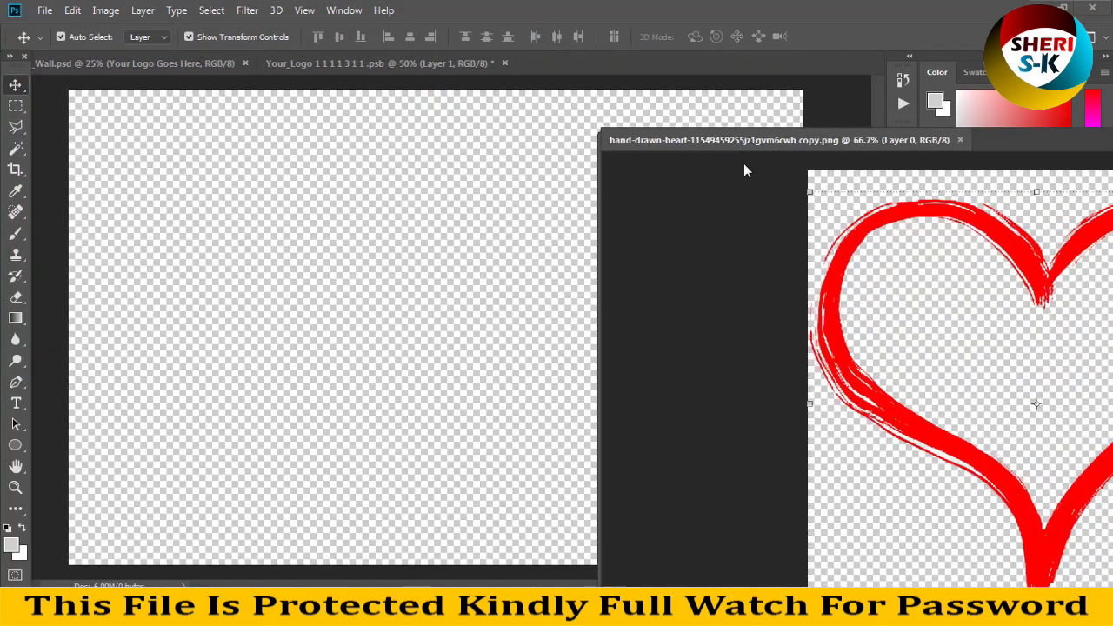
{"action": "left_click_drag", "start_coordinate": [616, 219], "coordinate": [235, 260]}
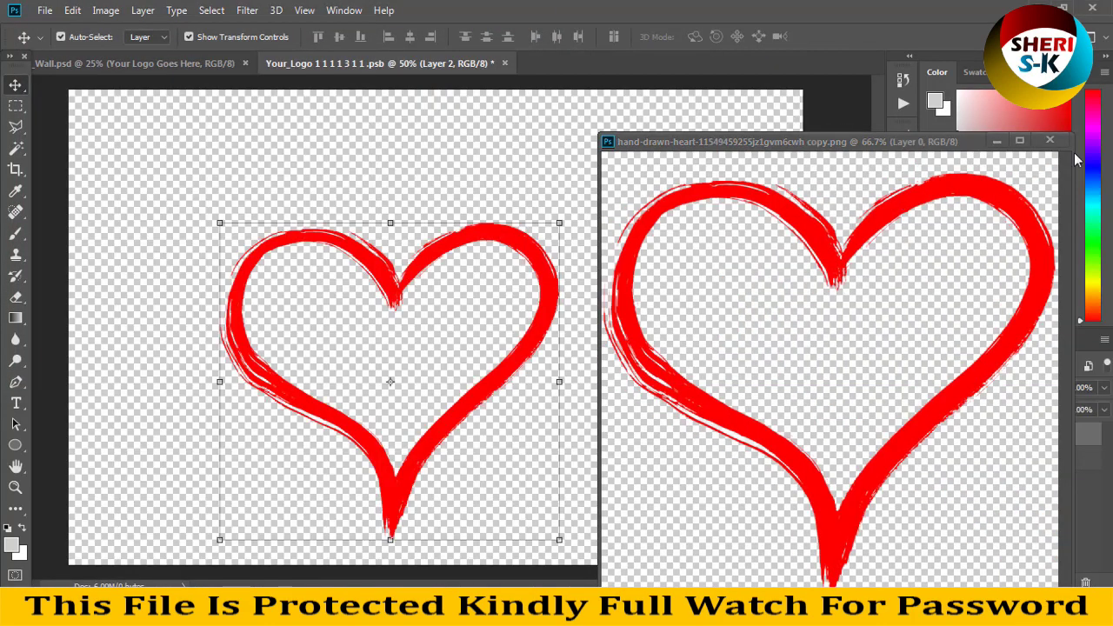
{"action": "left_click", "coordinate": [1050, 140]}
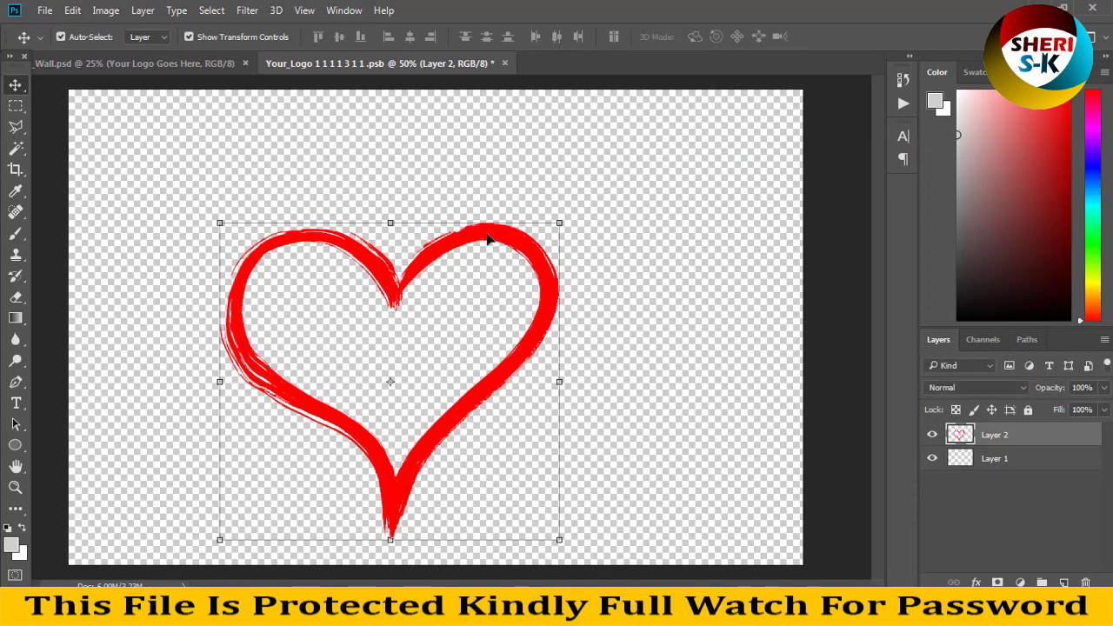
{"action": "left_click_drag", "start_coordinate": [502, 230], "coordinate": [541, 197]}
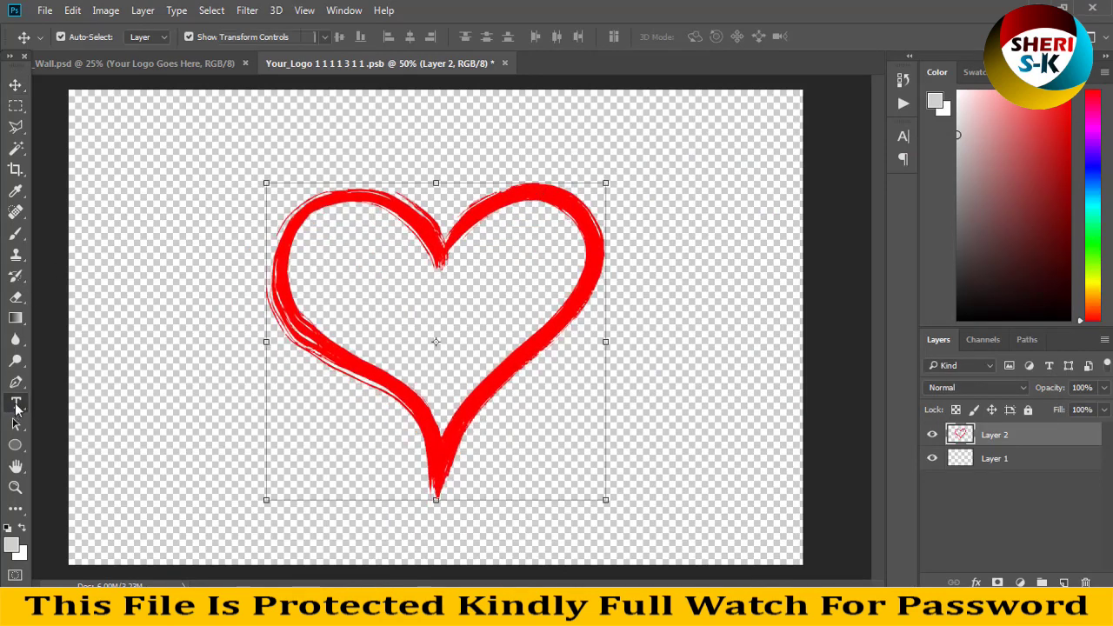
{"action": "left_click", "coordinate": [15, 402]}
Add a 72 pt name text inside the heart and centre it
{"action": "left_click", "coordinate": [327, 314]}
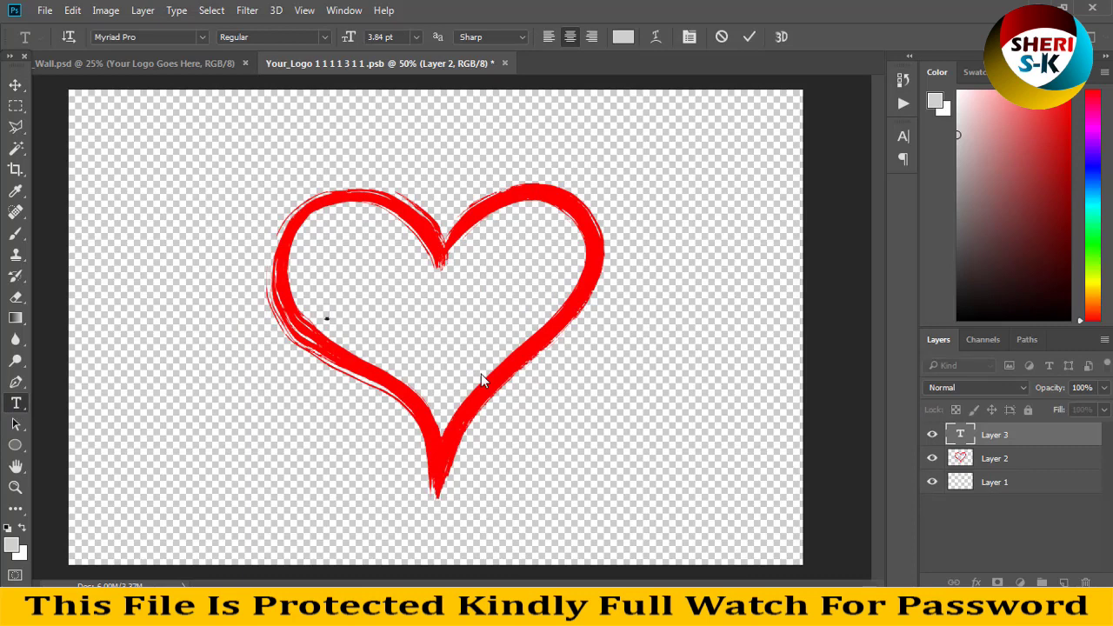
{"action": "left_click", "coordinate": [416, 36]}
{"action": "left_click", "coordinate": [417, 325]}
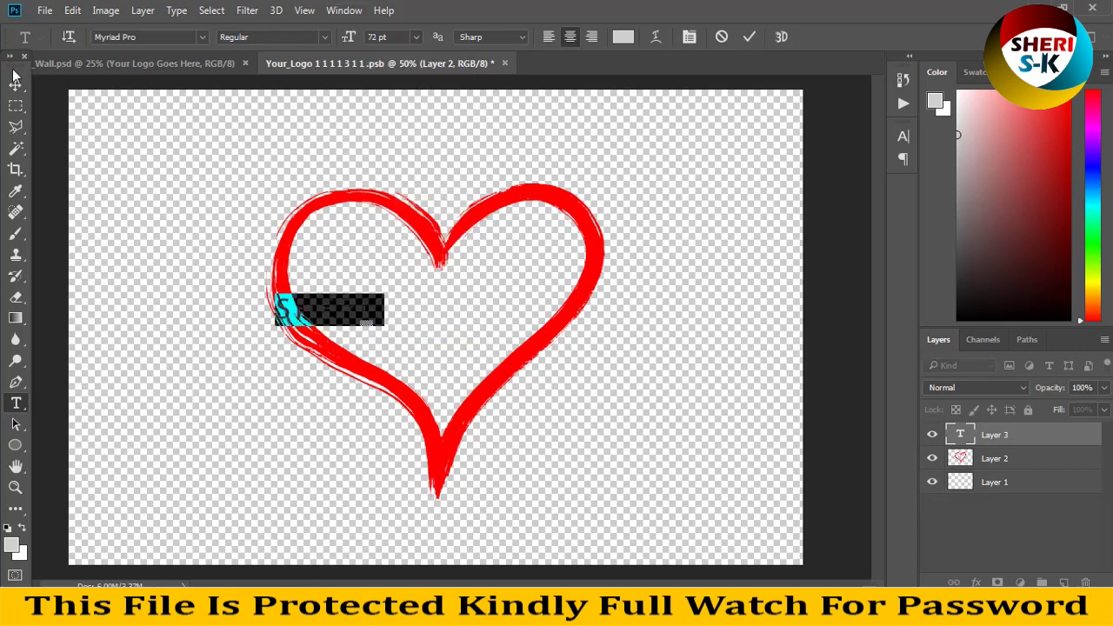
{"action": "left_click", "coordinate": [15, 80]}
{"action": "left_click_drag", "start_coordinate": [342, 313], "coordinate": [435, 314]}
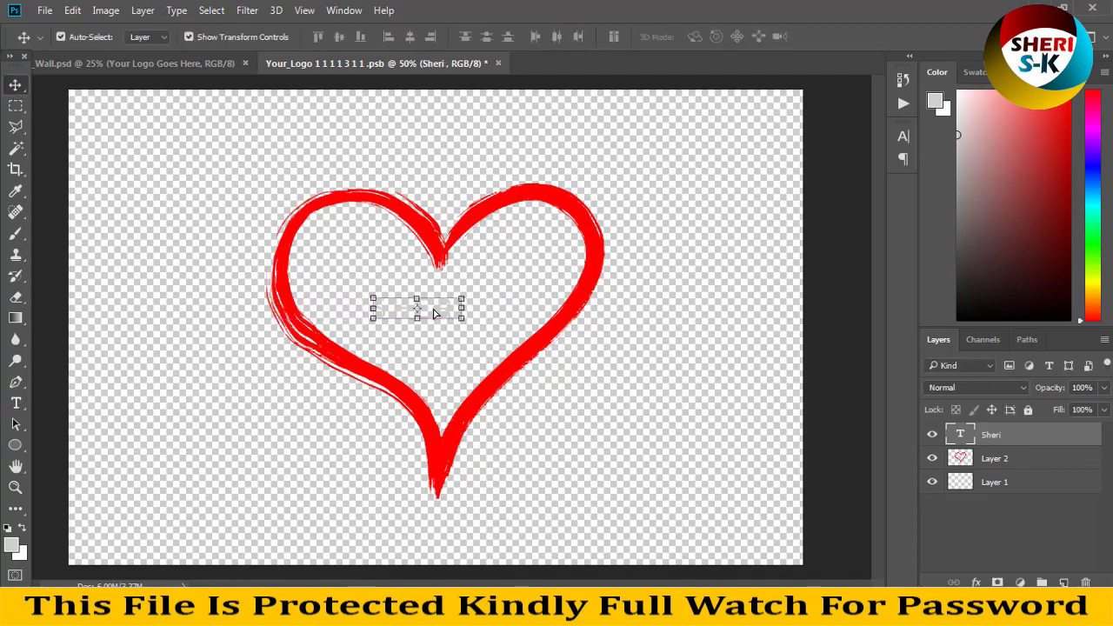
Give the name text a light cyan (00b9fe) Color Overlay
{"action": "left_click", "coordinate": [974, 582]}
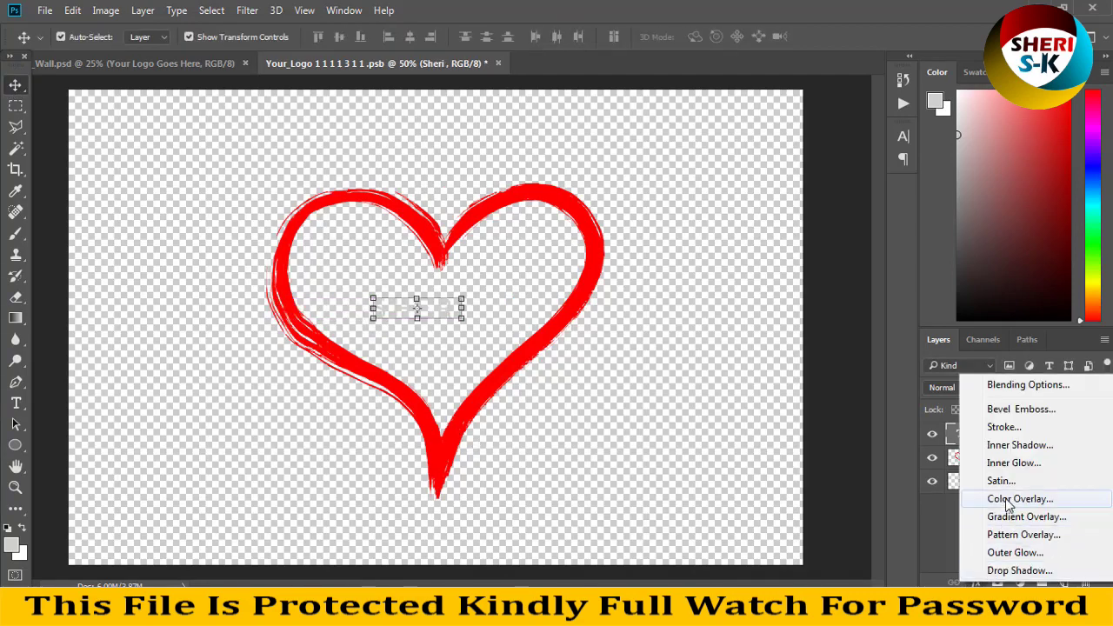
{"action": "left_click", "coordinate": [982, 496]}
{"action": "left_click", "coordinate": [634, 131]}
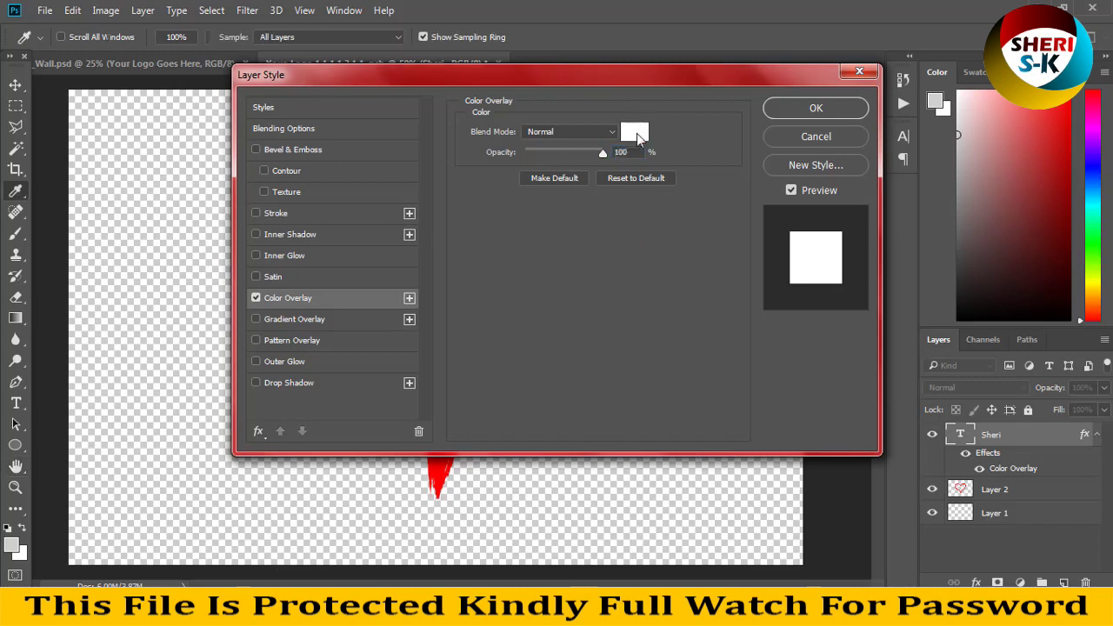
{"action": "type", "text": "000000"}
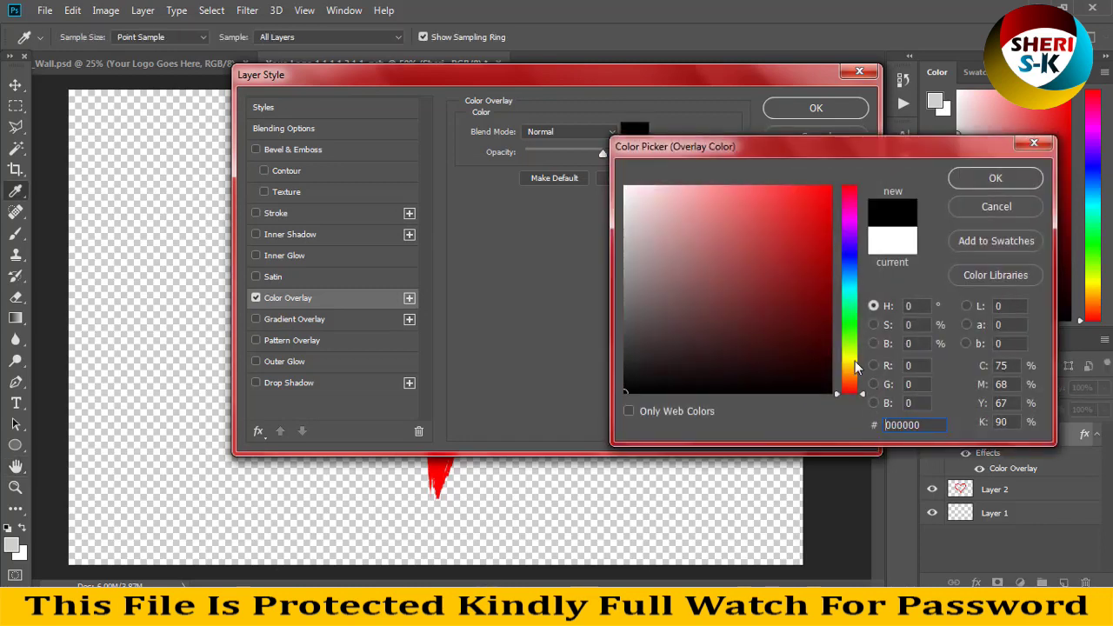
{"action": "left_click", "coordinate": [852, 303]}
{"action": "left_click", "coordinate": [816, 226]}
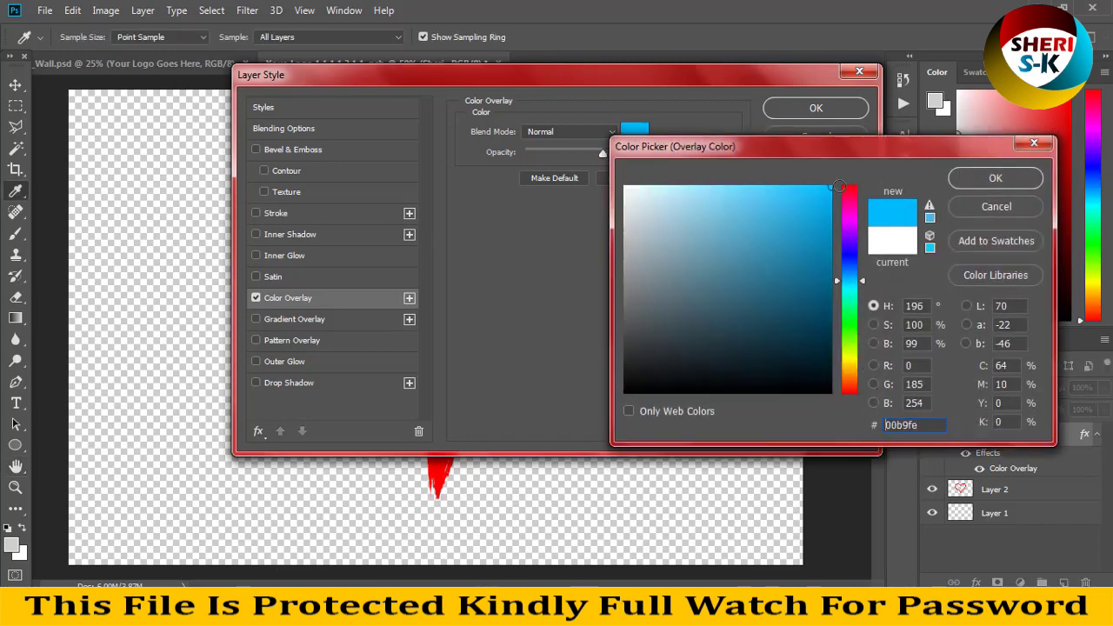
{"action": "key", "text": "Return"}
{"action": "key", "text": "Return"}
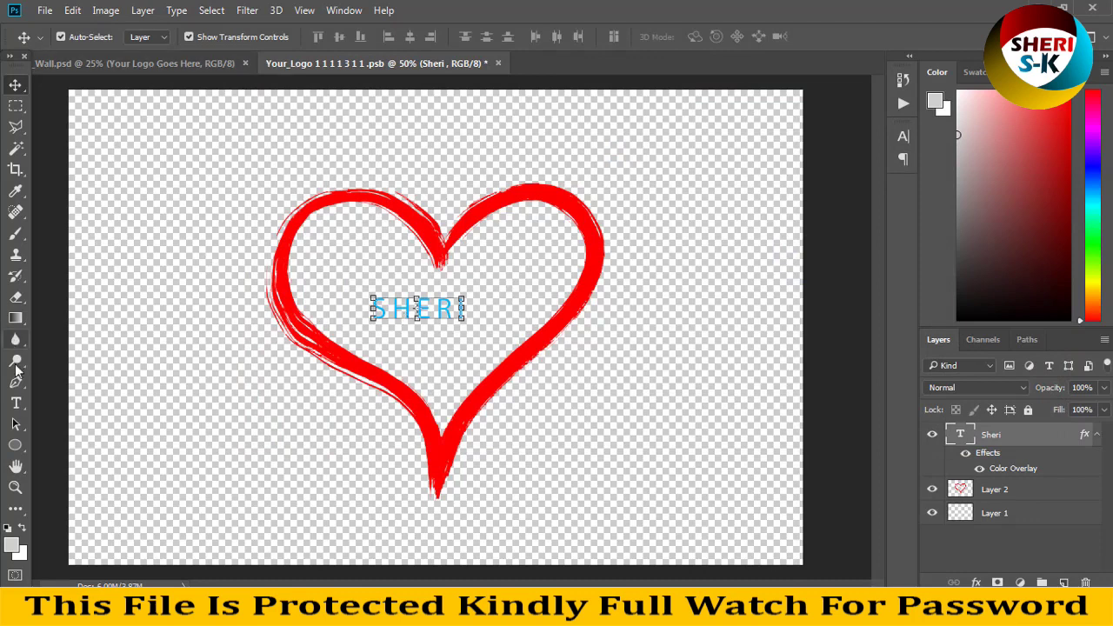
Change the SHERI text to a wide bold font and shift it about 70 px right
{"action": "left_click", "coordinate": [15, 401]}
{"action": "left_click", "coordinate": [459, 306]}
{"action": "key", "text": "ctrl+a"}
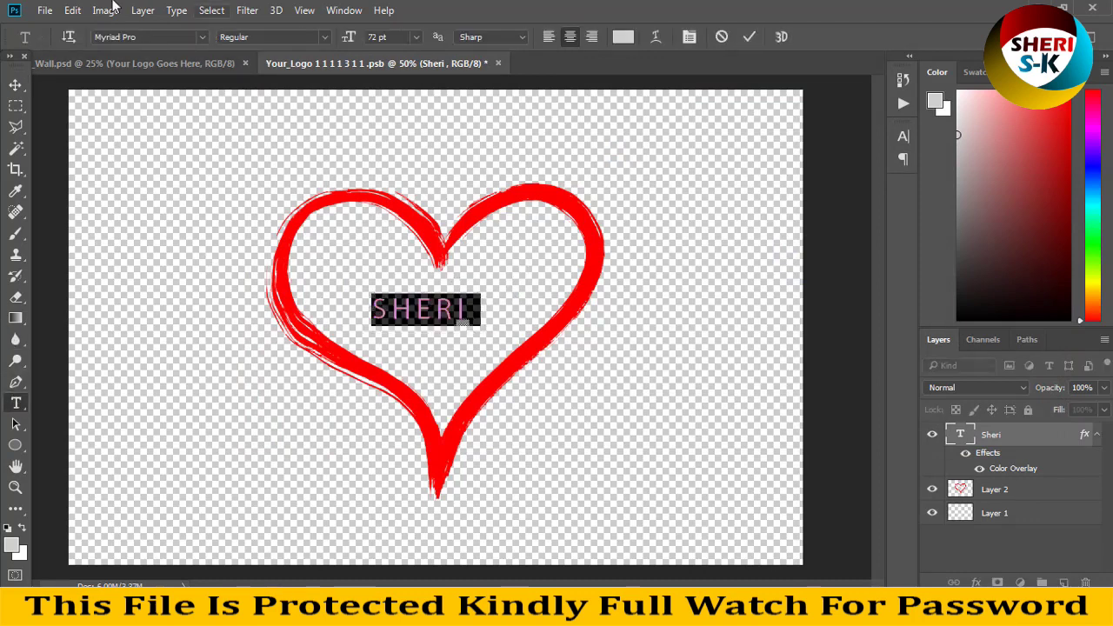
{"action": "left_click", "coordinate": [202, 37]}
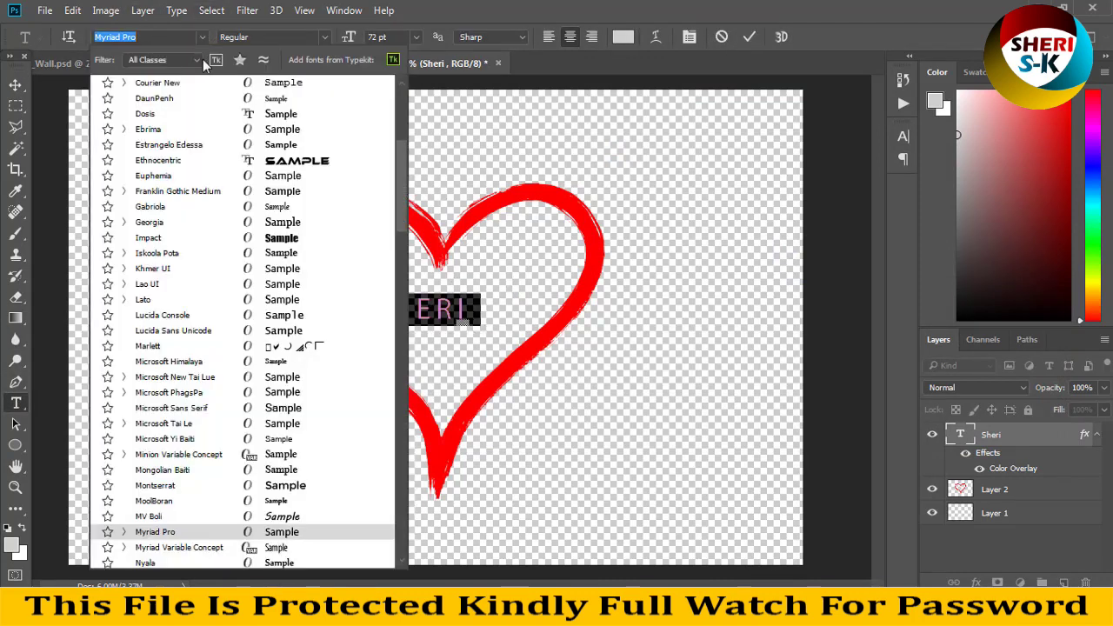
{"action": "left_click", "coordinate": [256, 162]}
{"action": "left_click", "coordinate": [17, 86]}
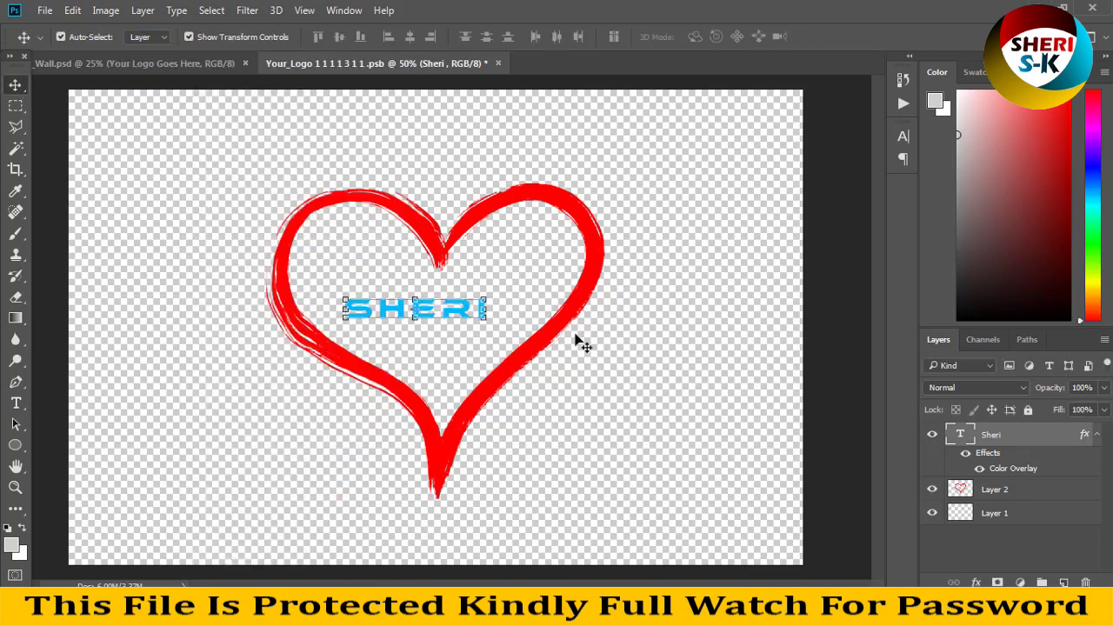
{"action": "left_click_drag", "start_coordinate": [482, 309], "coordinate": [546, 310]}
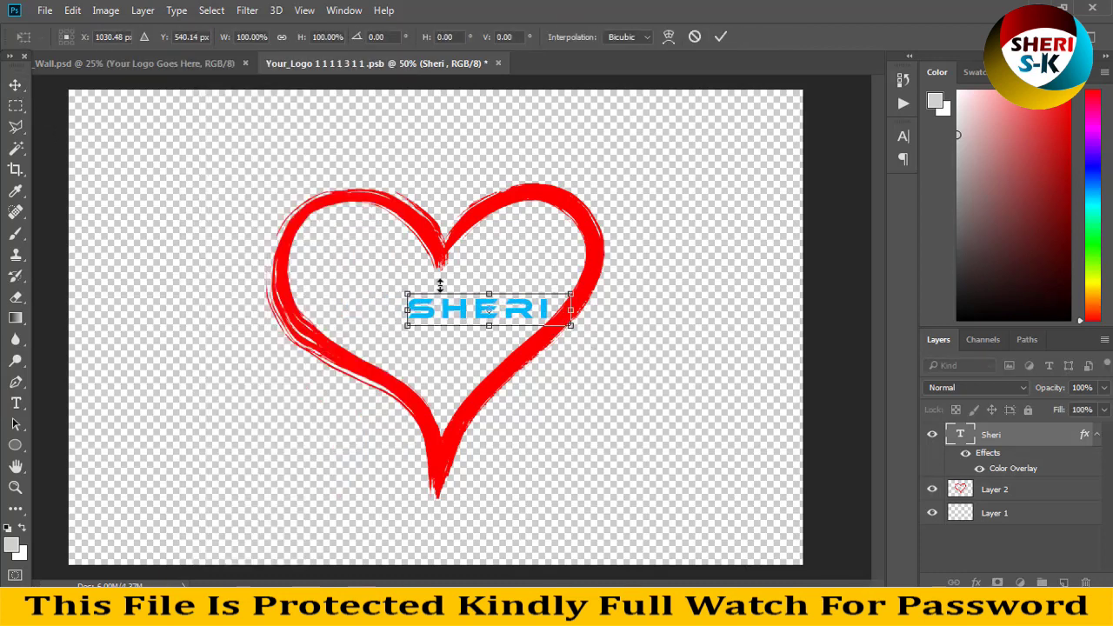
Enlarge SHERI to about 143%, nudge it right within the heart, and save the logo file
{"action": "left_click_drag", "start_coordinate": [412, 293], "coordinate": [311, 255]}
{"action": "key", "text": "Return"}
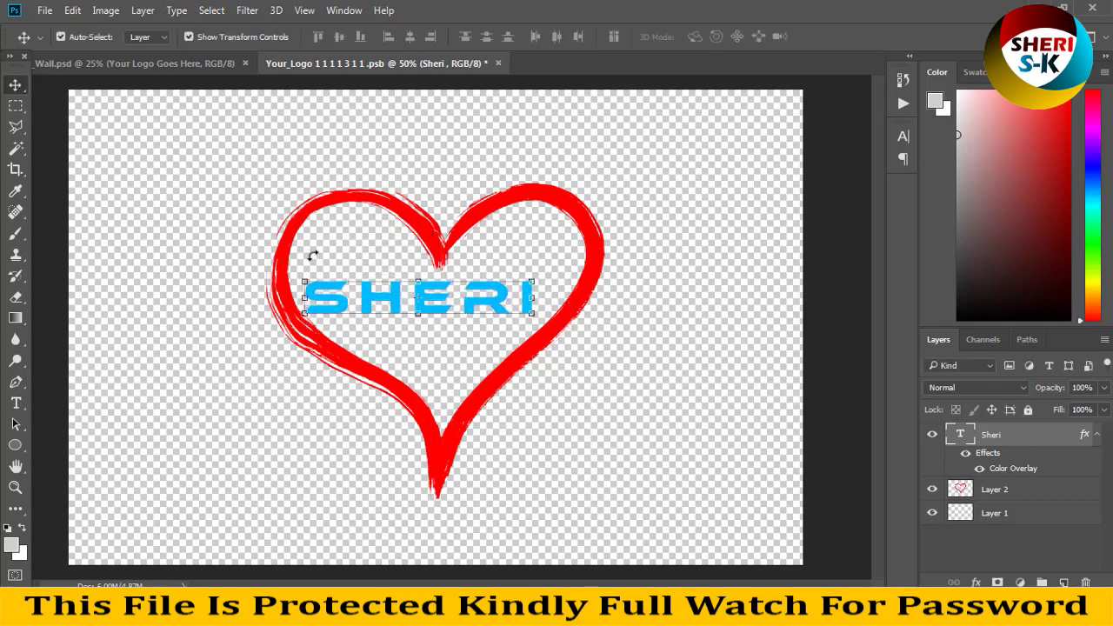
{"action": "left_click_drag", "start_coordinate": [468, 307], "coordinate": [476, 302]}
{"action": "key", "text": "ctrl+s"}
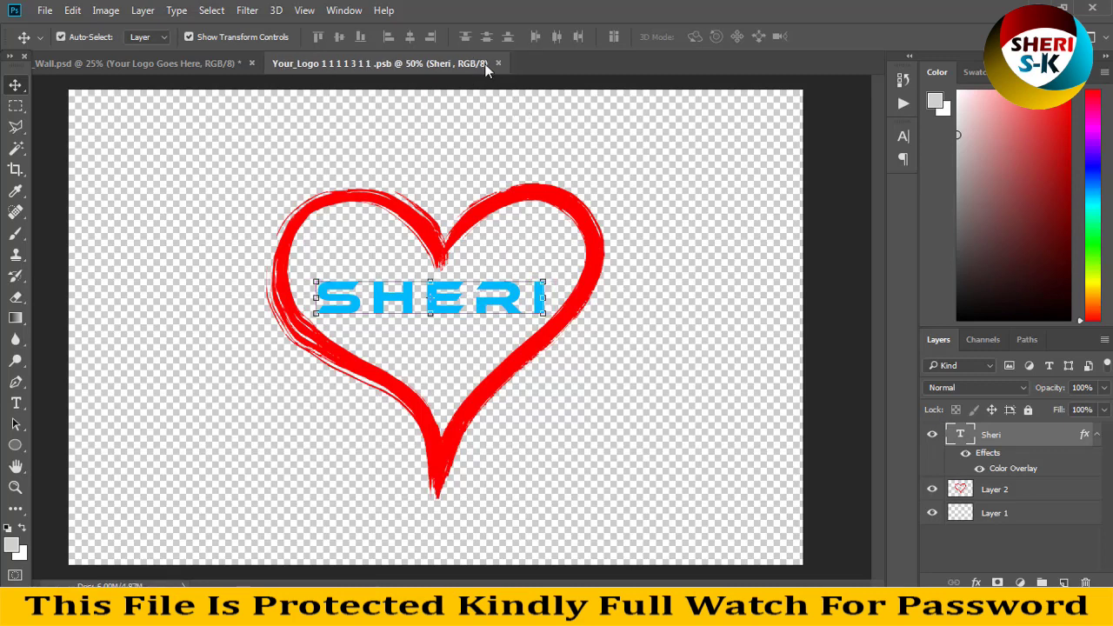
Close the logo file, zoom out, and close Black_Wall.psd without saving
{"action": "left_click", "coordinate": [498, 63]}
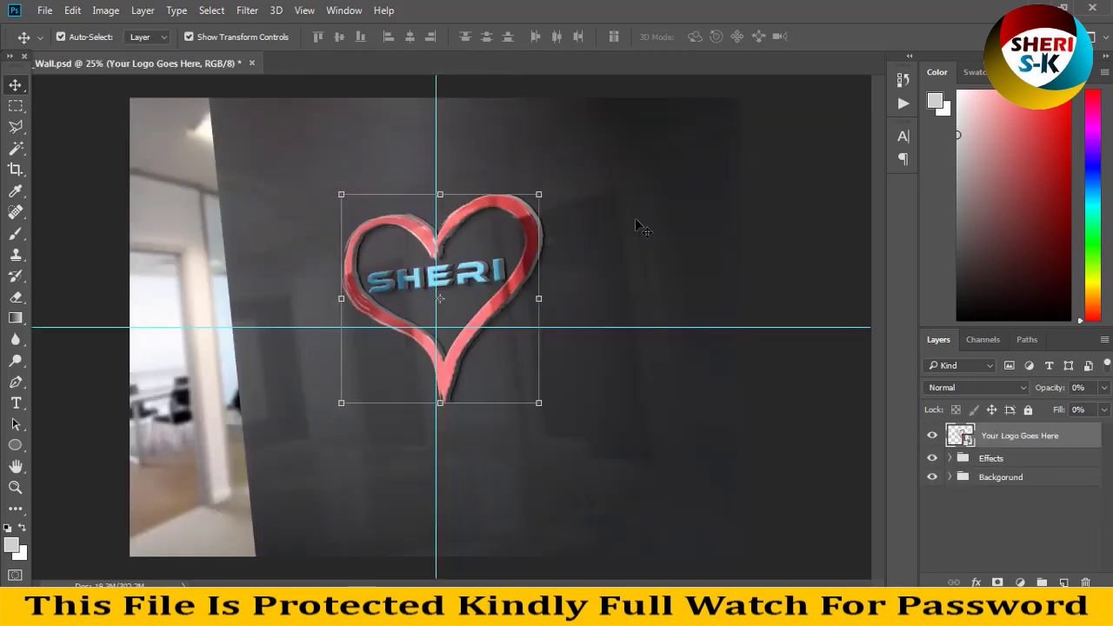
{"action": "key", "text": "ctrl+minus"}
{"action": "left_click", "coordinate": [467, 300]}
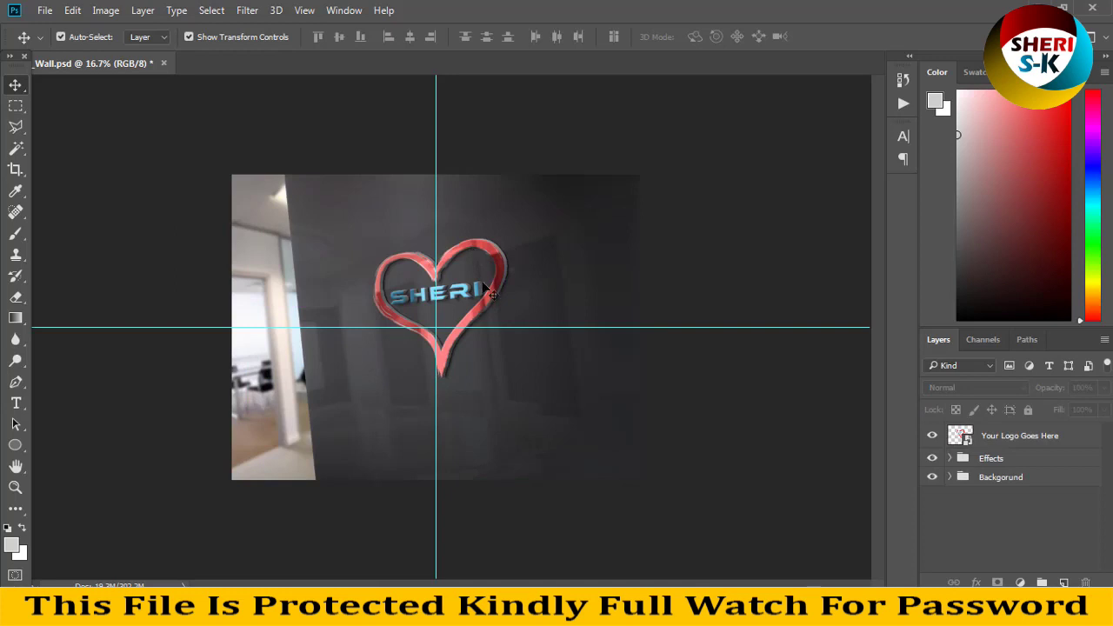
{"action": "left_click", "coordinate": [500, 280]}
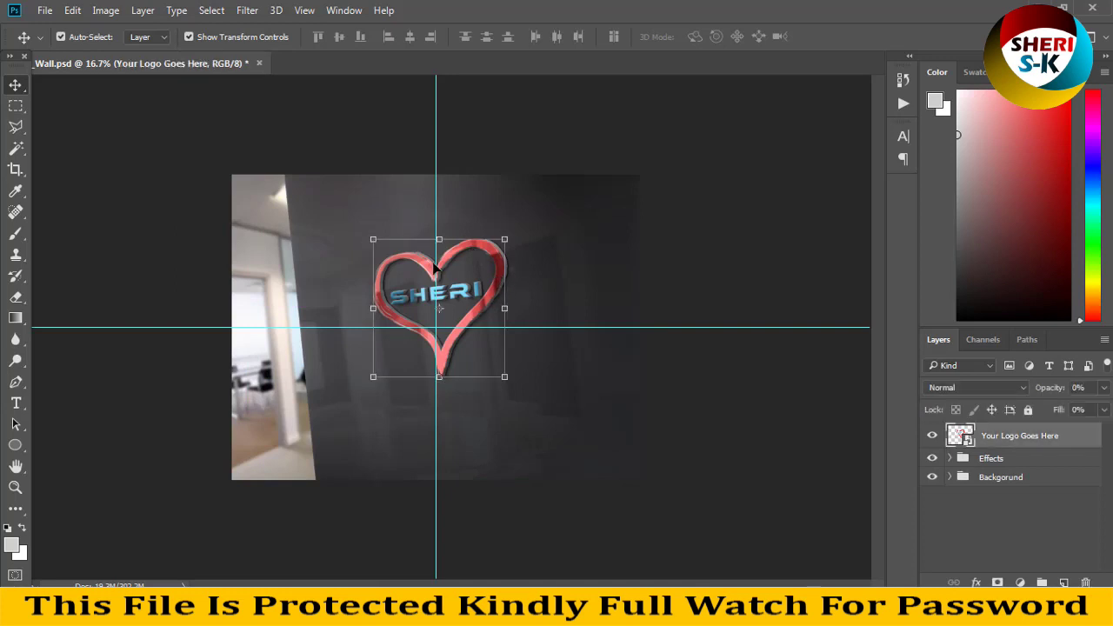
{"action": "left_click", "coordinate": [259, 65]}
{"action": "left_click", "coordinate": [791, 267]}
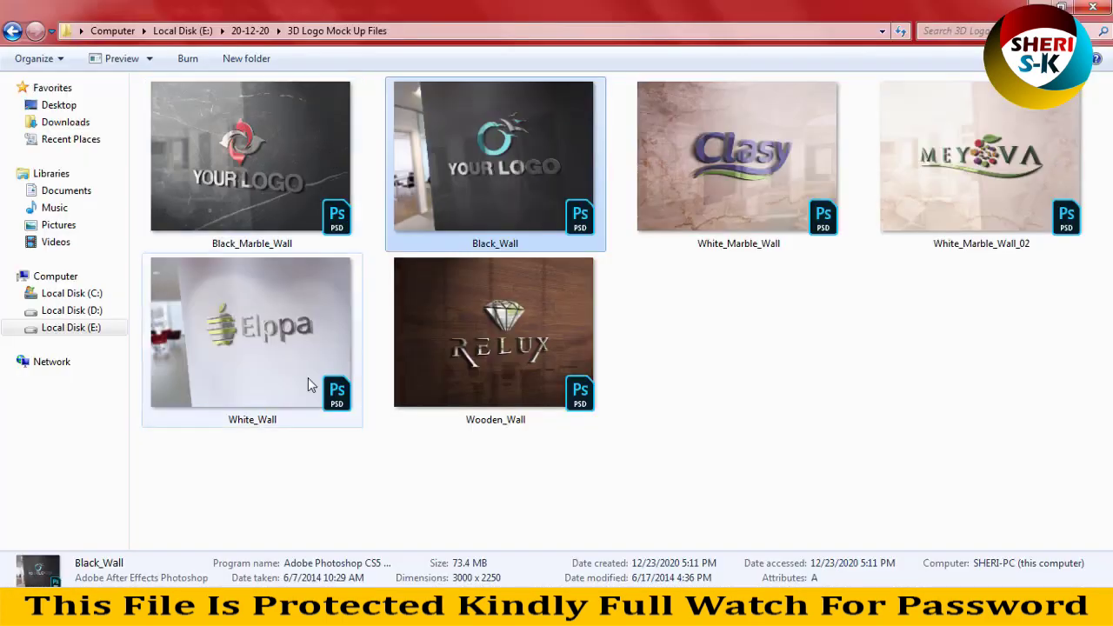
Drag Black_Marble_Wall.psd from Explorer into Photoshop to open it
{"action": "left_click", "coordinate": [274, 296]}
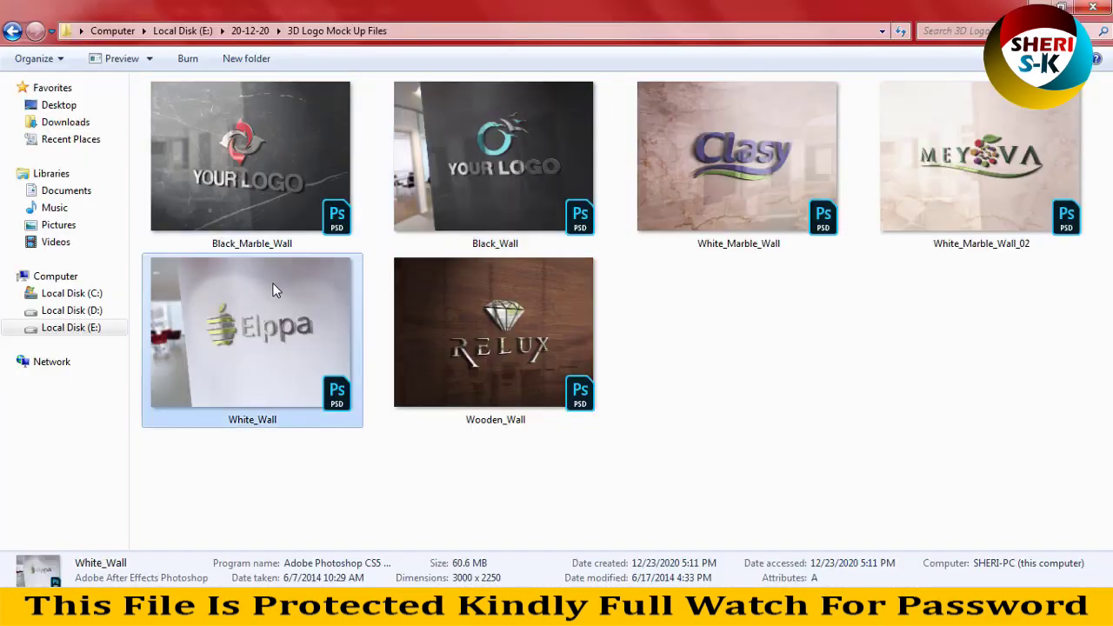
{"action": "left_click", "coordinate": [256, 182]}
{"action": "left_click_drag", "start_coordinate": [252, 143], "coordinate": [355, 145]}
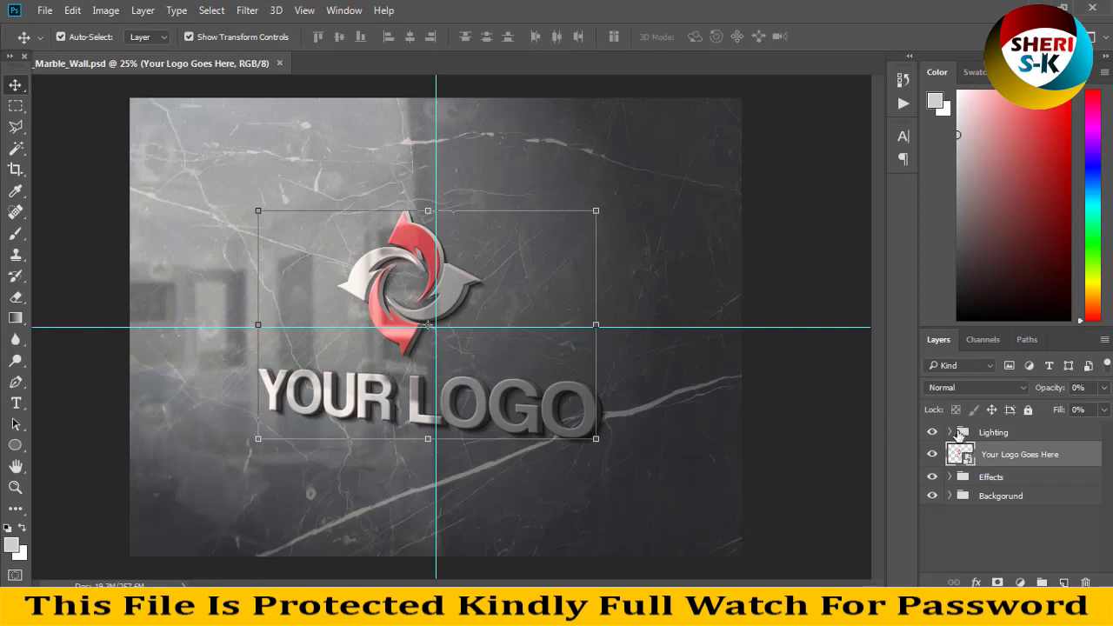
{"action": "left_click", "coordinate": [934, 434]}
{"action": "left_click", "coordinate": [933, 434]}
{"action": "left_click", "coordinate": [933, 477]}
{"action": "left_click", "coordinate": [933, 477]}
{"action": "left_click", "coordinate": [949, 477]}
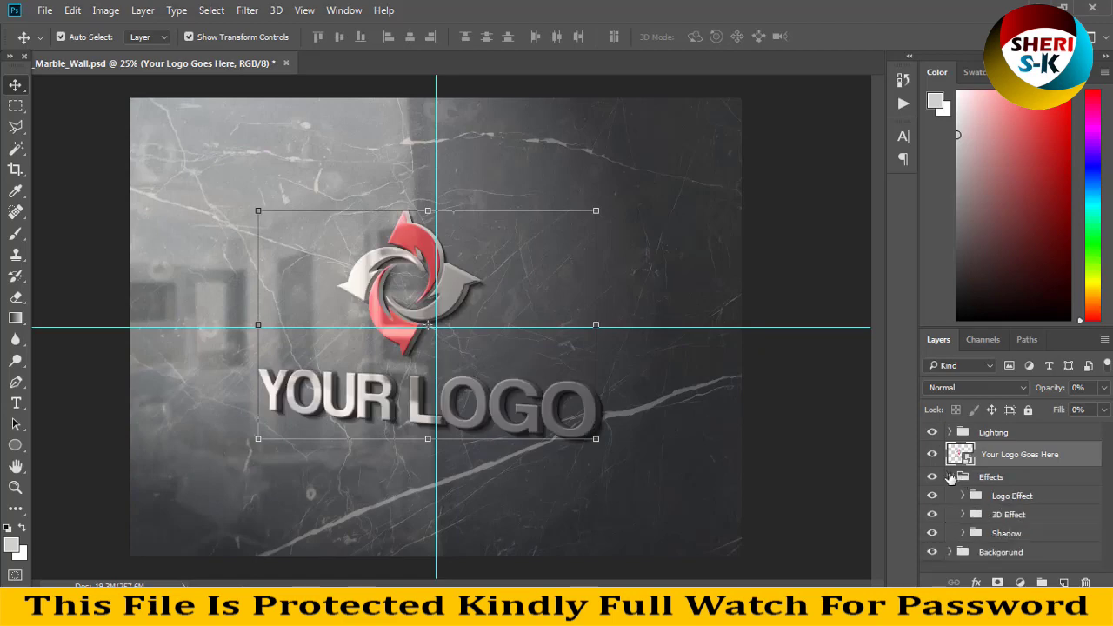
{"action": "left_click", "coordinate": [950, 477]}
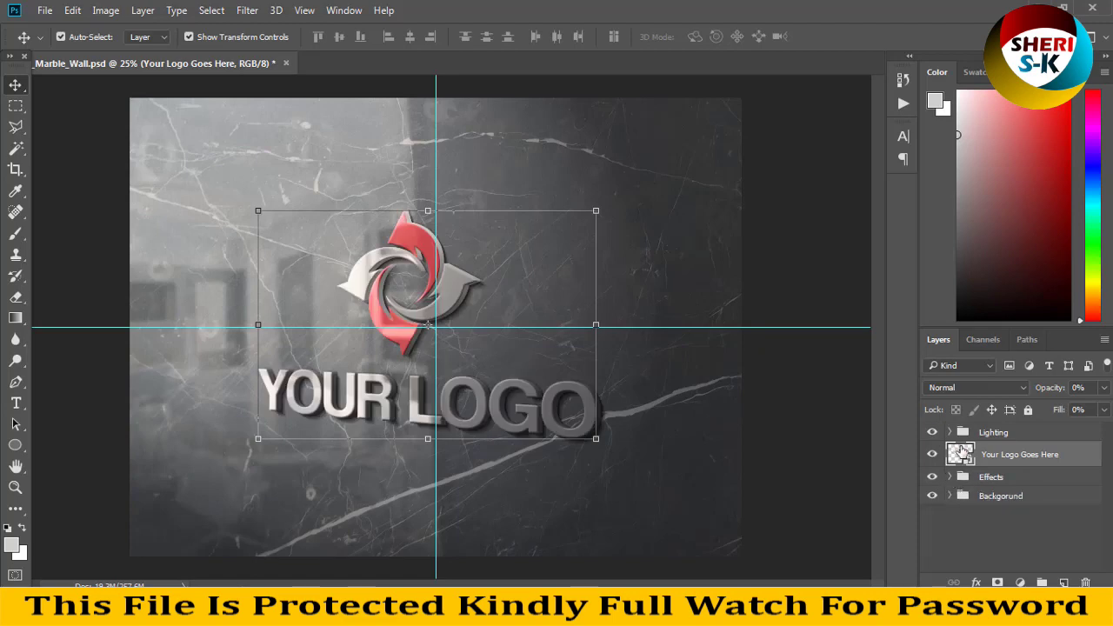
{"action": "double_click", "coordinate": [965, 455]}
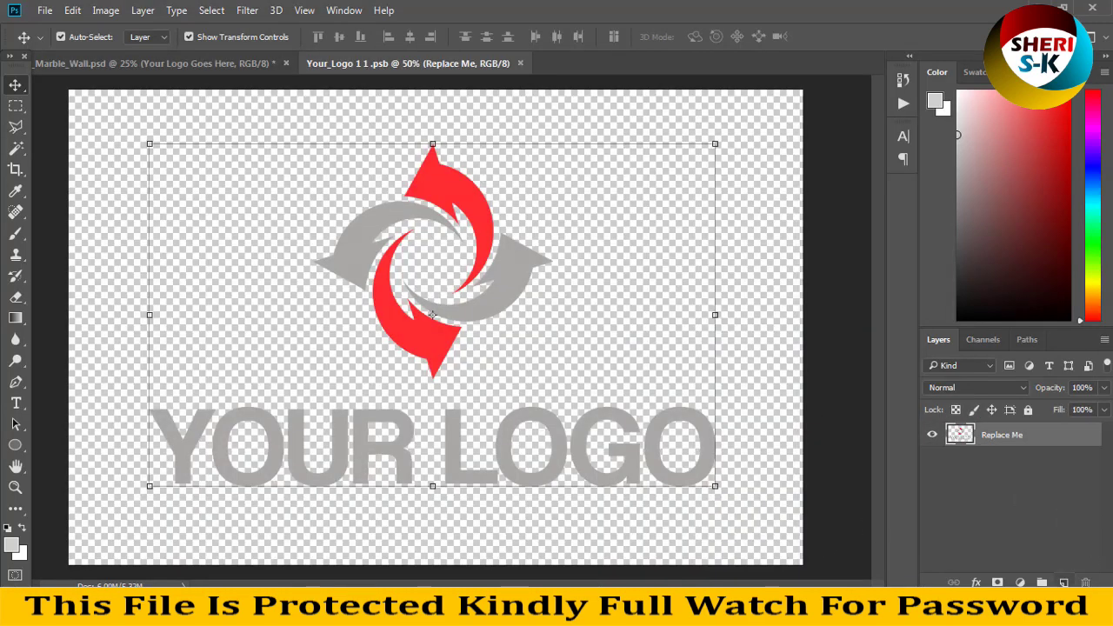
Swap the Replace Me placeholder for the Sheri Tech.png S-G logo in the smart object
{"action": "key", "text": "ctrl+shift+alt+n"}
{"action": "left_click", "coordinate": [1027, 459]}
{"action": "key", "text": "Delete"}
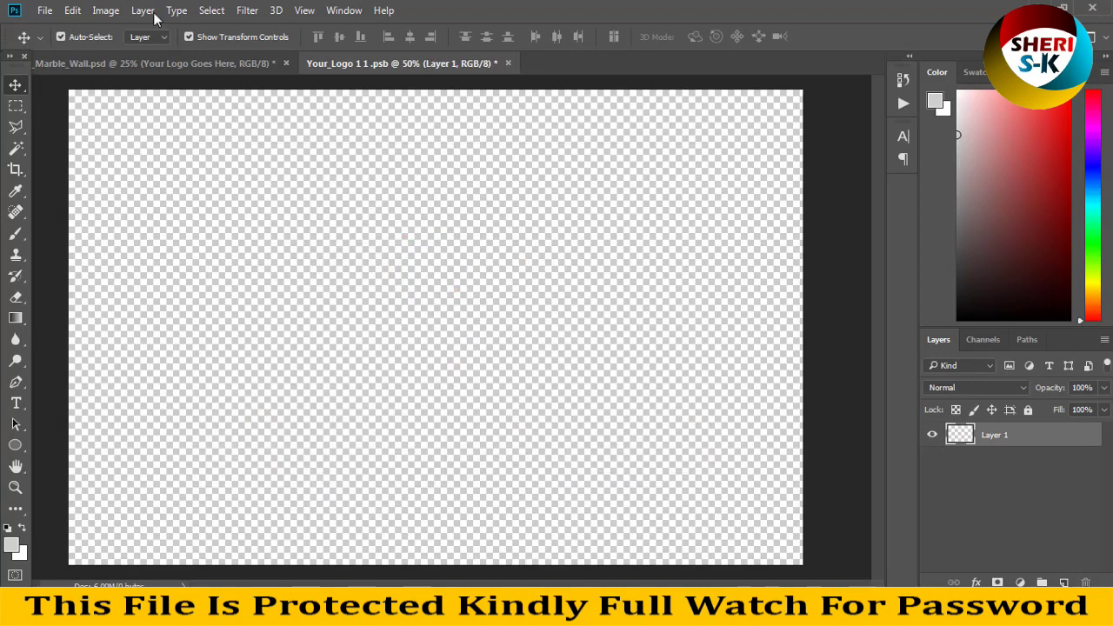
{"action": "left_click", "coordinate": [45, 11]}
{"action": "left_click", "coordinate": [51, 41]}
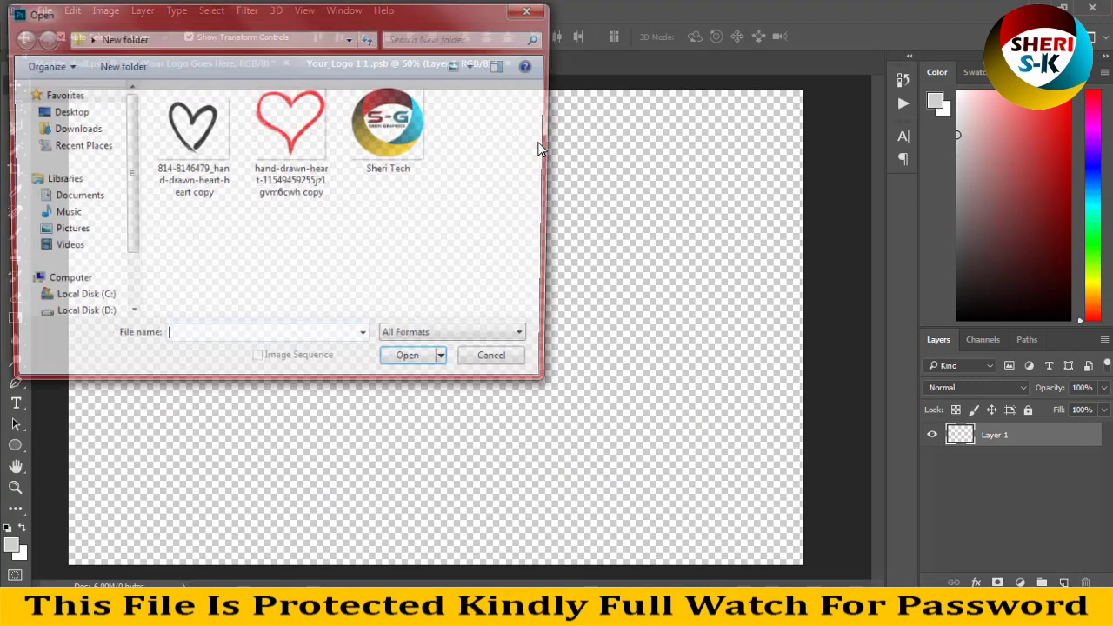
{"action": "double_click", "coordinate": [387, 135]}
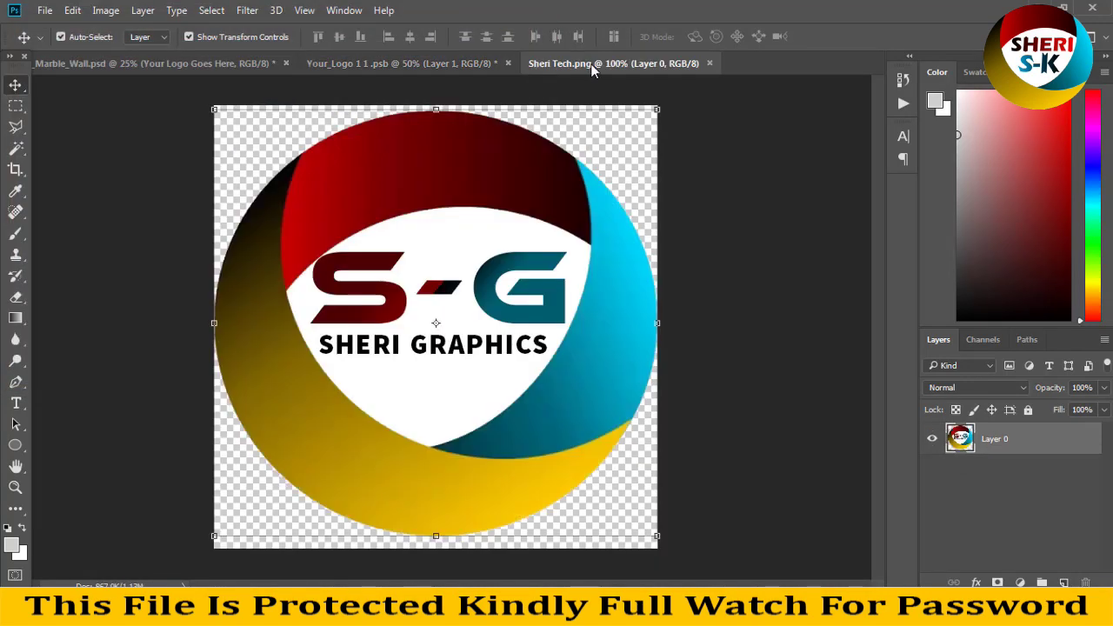
{"action": "left_click_drag", "start_coordinate": [591, 70], "coordinate": [730, 166]}
{"action": "left_click_drag", "start_coordinate": [855, 288], "coordinate": [416, 298]}
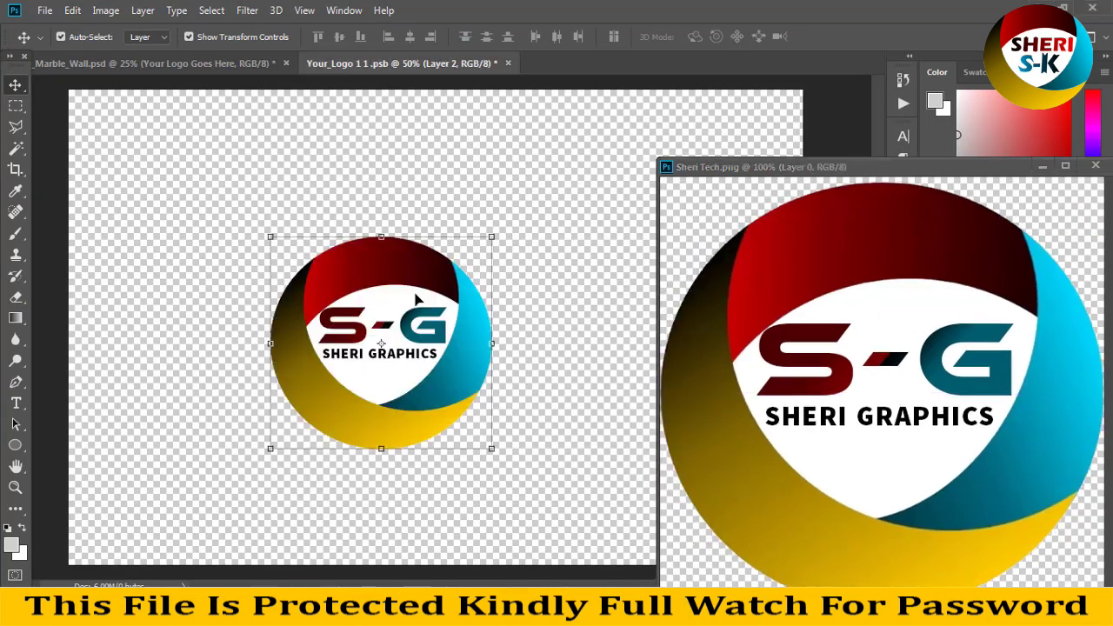
Enlarge the S-G logo to about 150%, centre it, and save the smart object
{"action": "left_click_drag", "start_coordinate": [491, 236], "coordinate": [632, 166]}
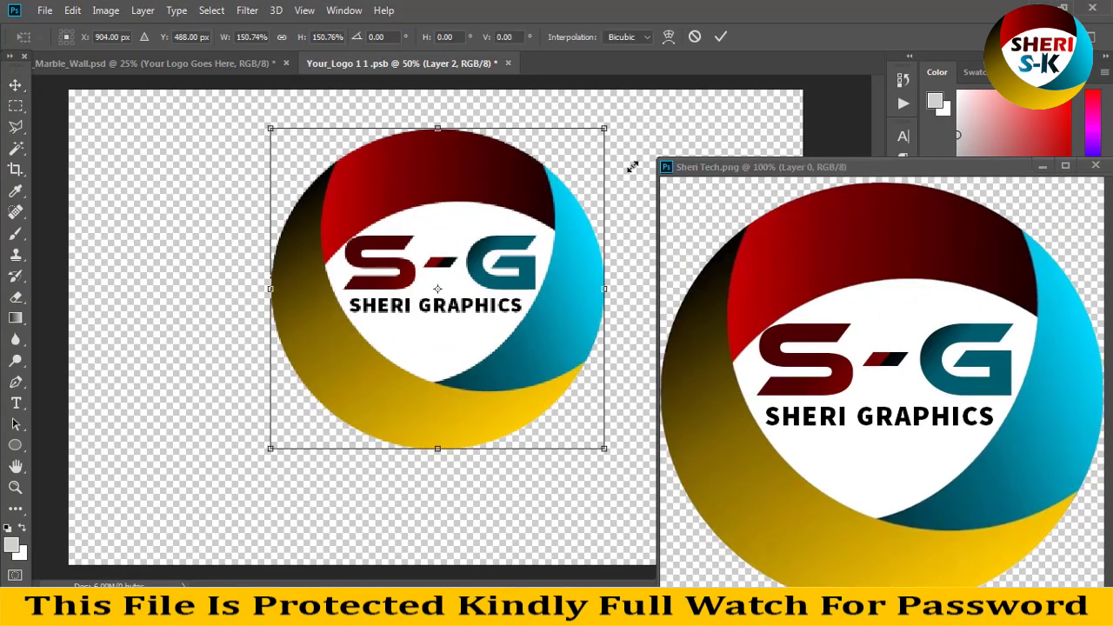
{"action": "key", "text": "Return"}
{"action": "left_click_drag", "start_coordinate": [592, 293], "coordinate": [623, 323]}
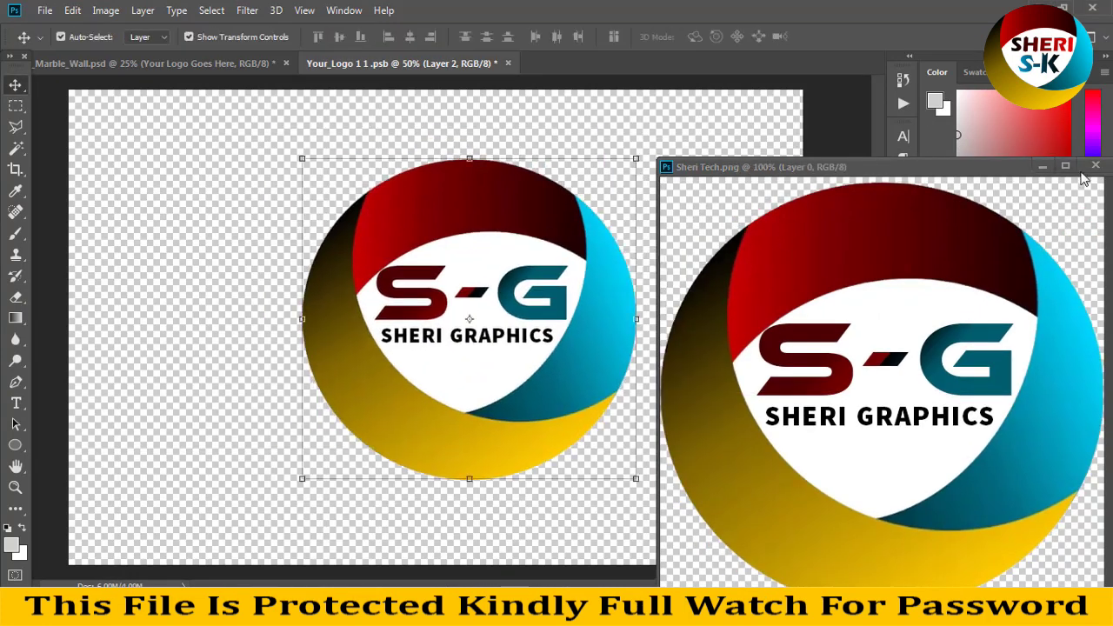
{"action": "left_click", "coordinate": [1095, 165]}
{"action": "left_click_drag", "start_coordinate": [505, 299], "coordinate": [474, 311]}
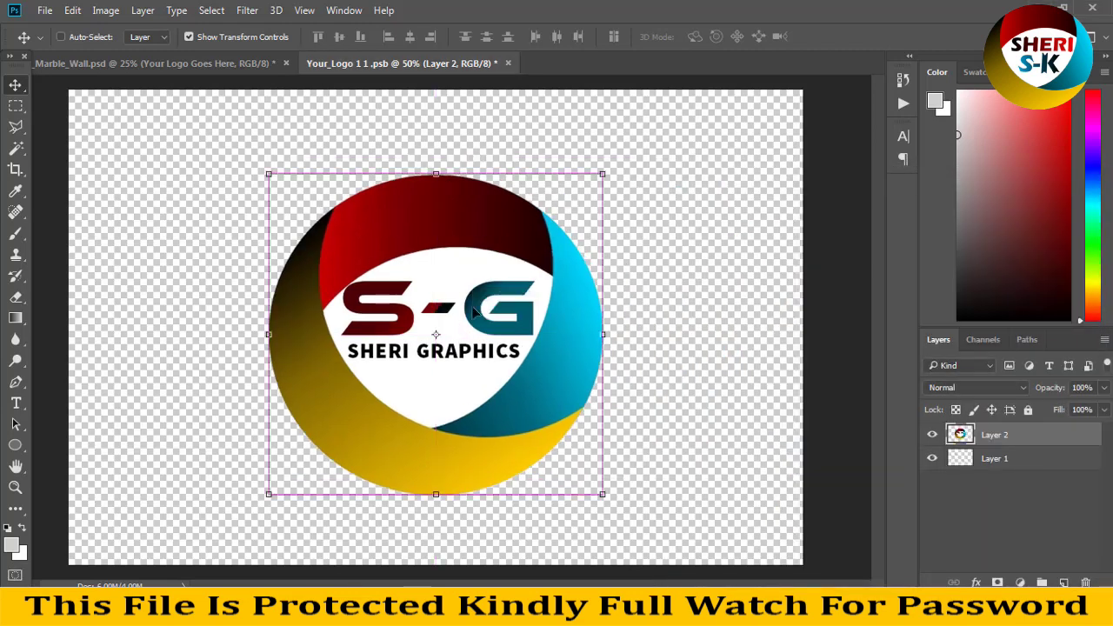
{"action": "key", "text": "ctrl+s"}
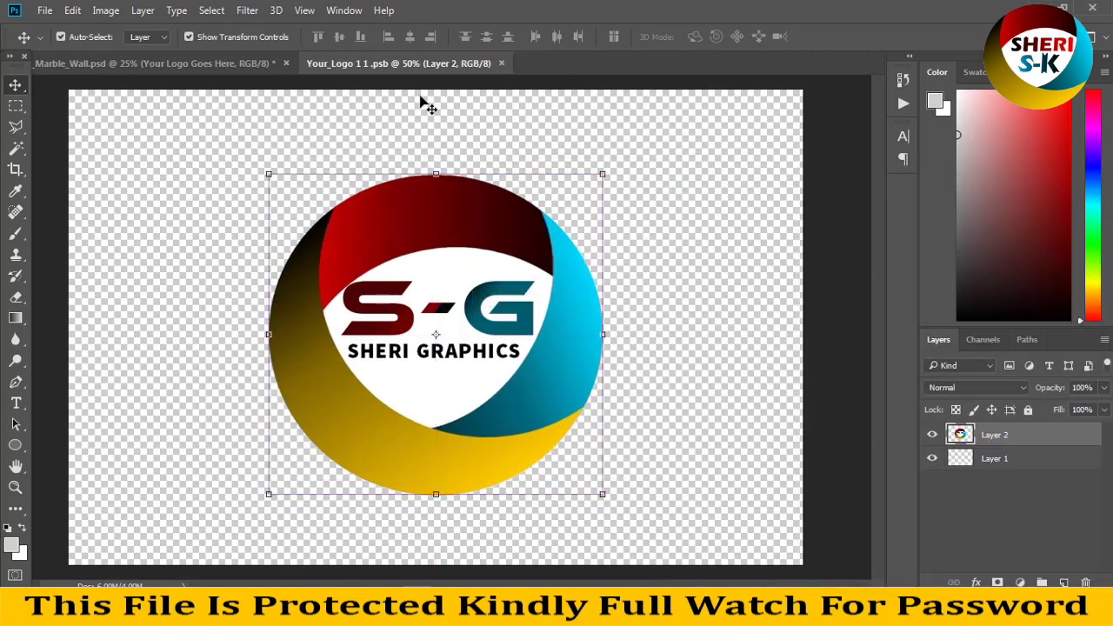
{"action": "left_click", "coordinate": [231, 59]}
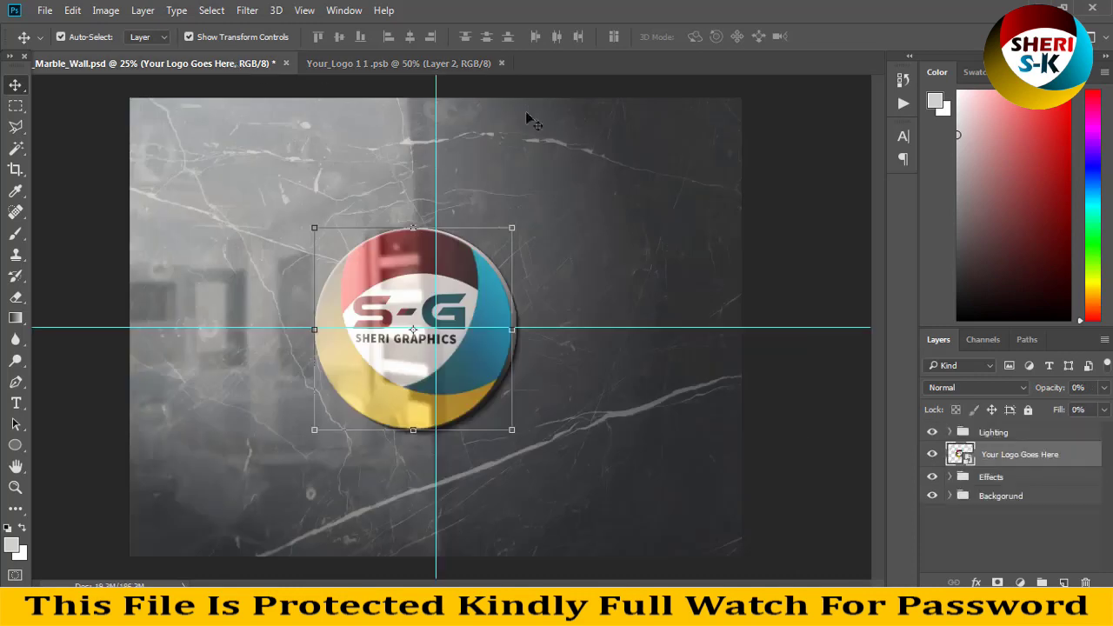
Close the logo file and Black_Marble_Wall.psd without saving, then drag in White_Marble_Wall.psd
{"action": "left_click", "coordinate": [633, 162]}
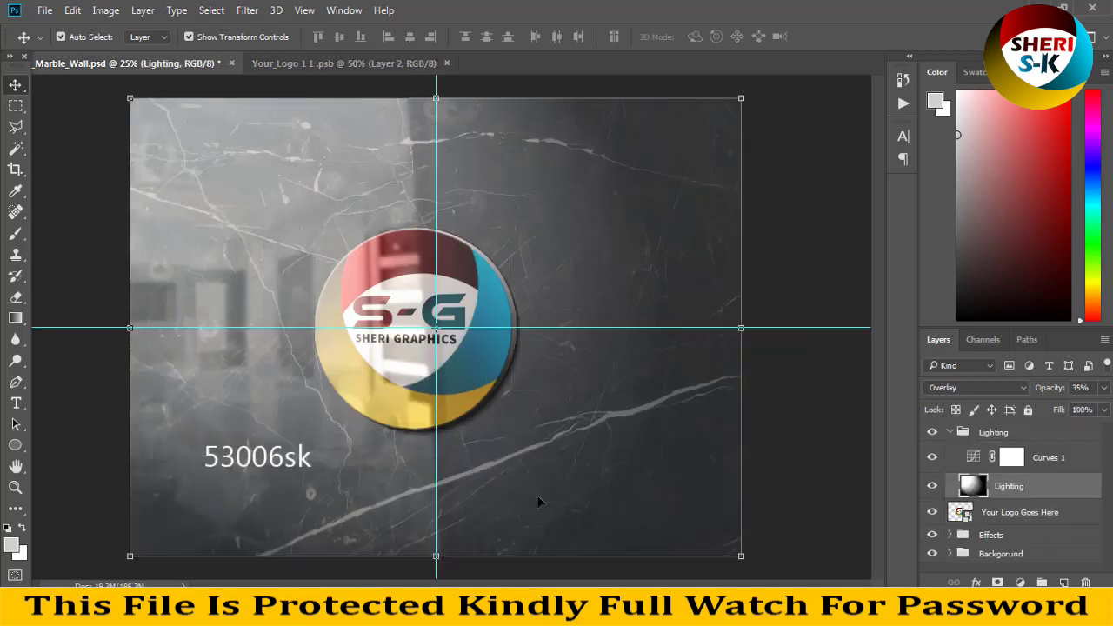
{"action": "left_click", "coordinate": [446, 63]}
{"action": "left_click", "coordinate": [231, 63]}
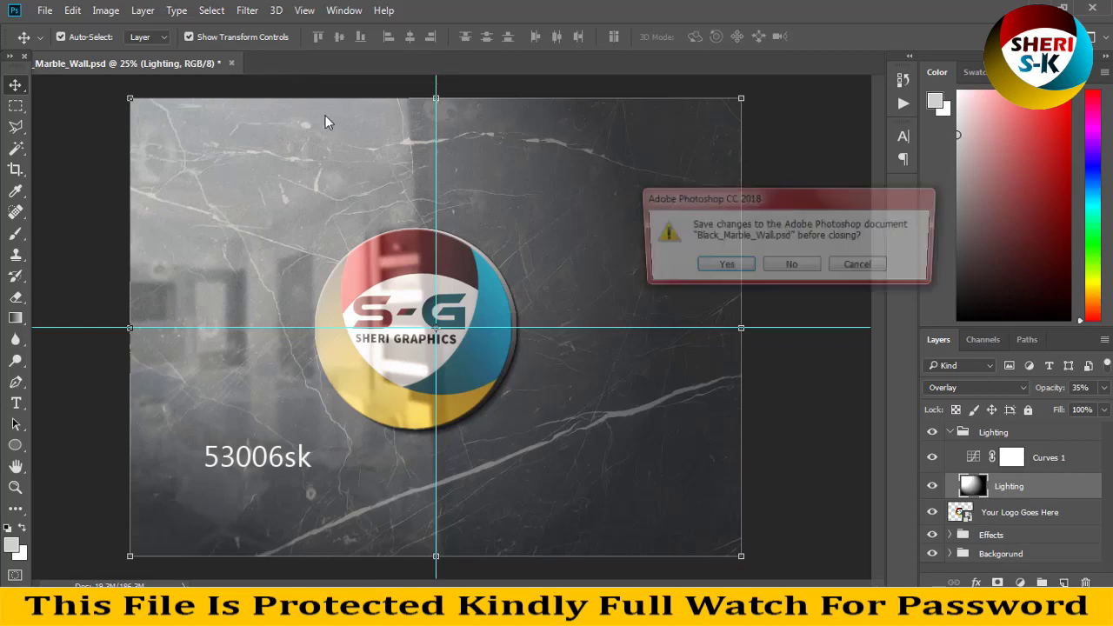
{"action": "left_click", "coordinate": [778, 265]}
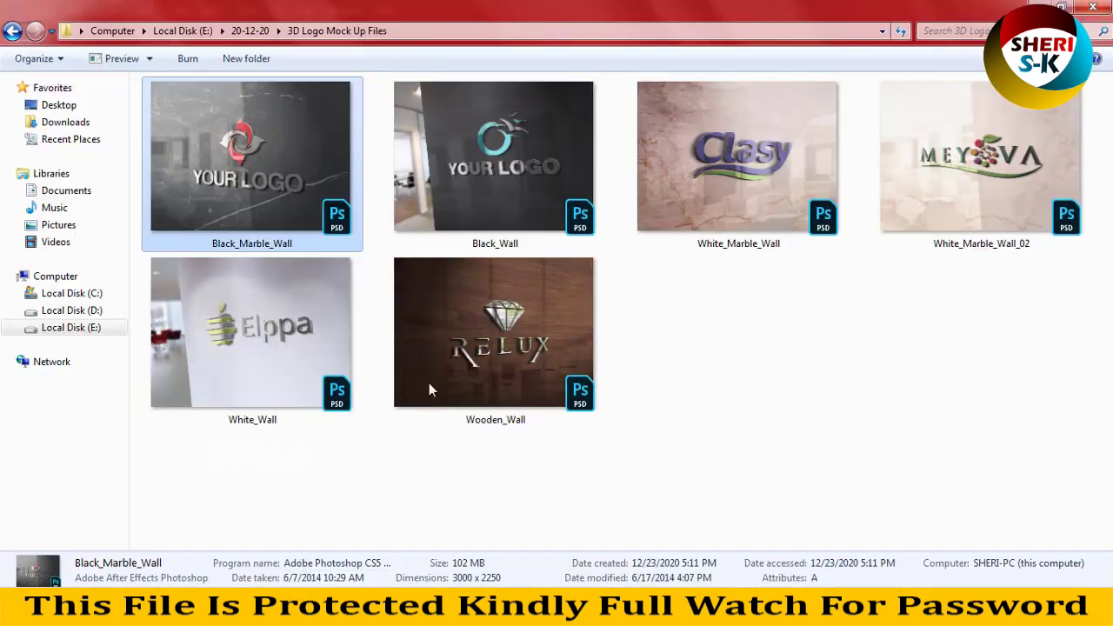
{"action": "left_click", "coordinate": [742, 173]}
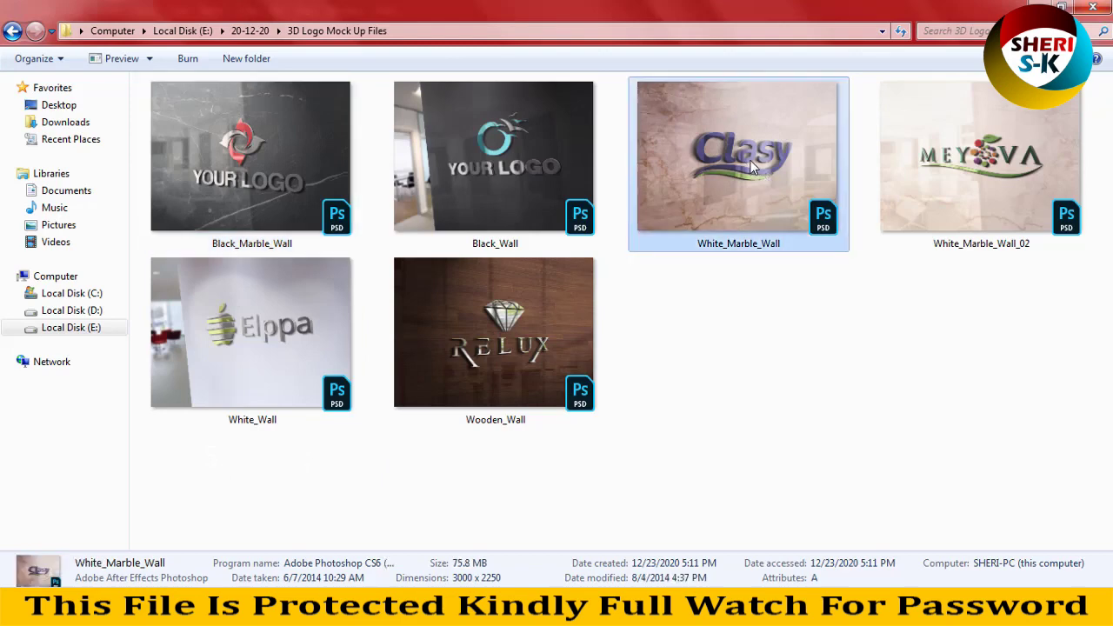
{"action": "left_click_drag", "start_coordinate": [753, 168], "coordinate": [343, 186]}
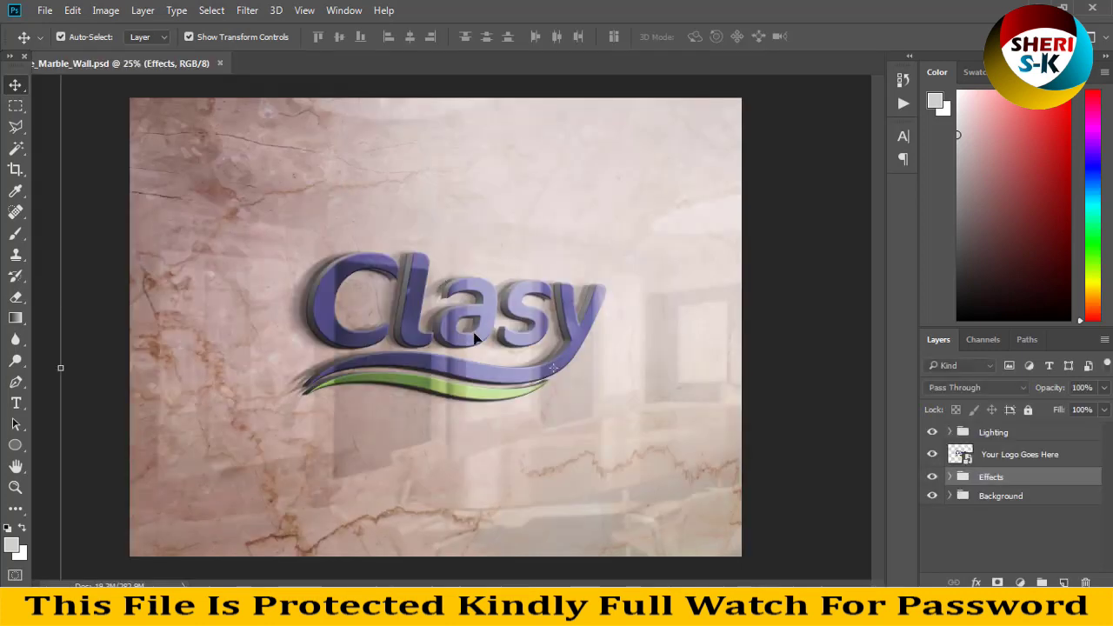
Compare the wall with Lighting on and off, leave it hidden, and open the Your Logo Goes Here smart object
{"action": "left_click", "coordinate": [555, 346]}
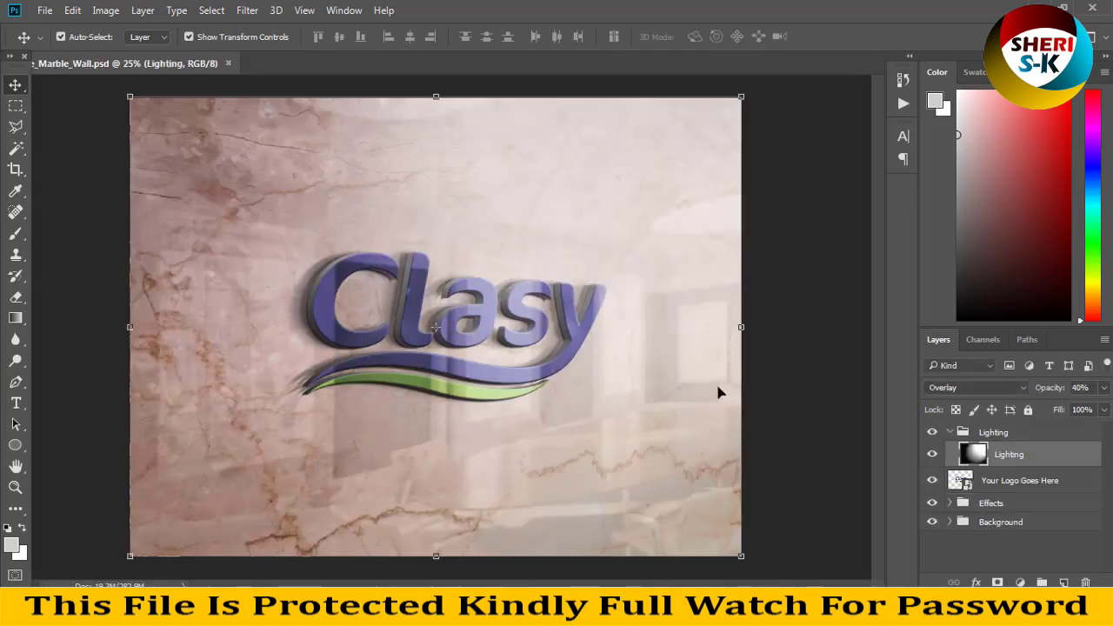
{"action": "left_click", "coordinate": [934, 456]}
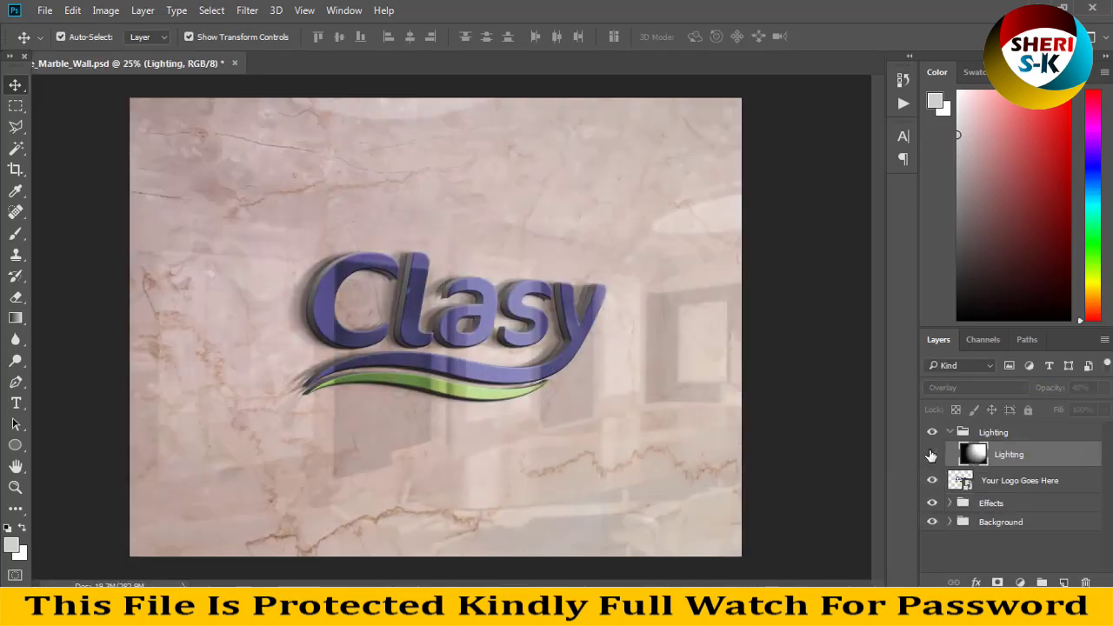
{"action": "left_click", "coordinate": [935, 456]}
{"action": "left_click", "coordinate": [934, 433]}
{"action": "left_click", "coordinate": [933, 433]}
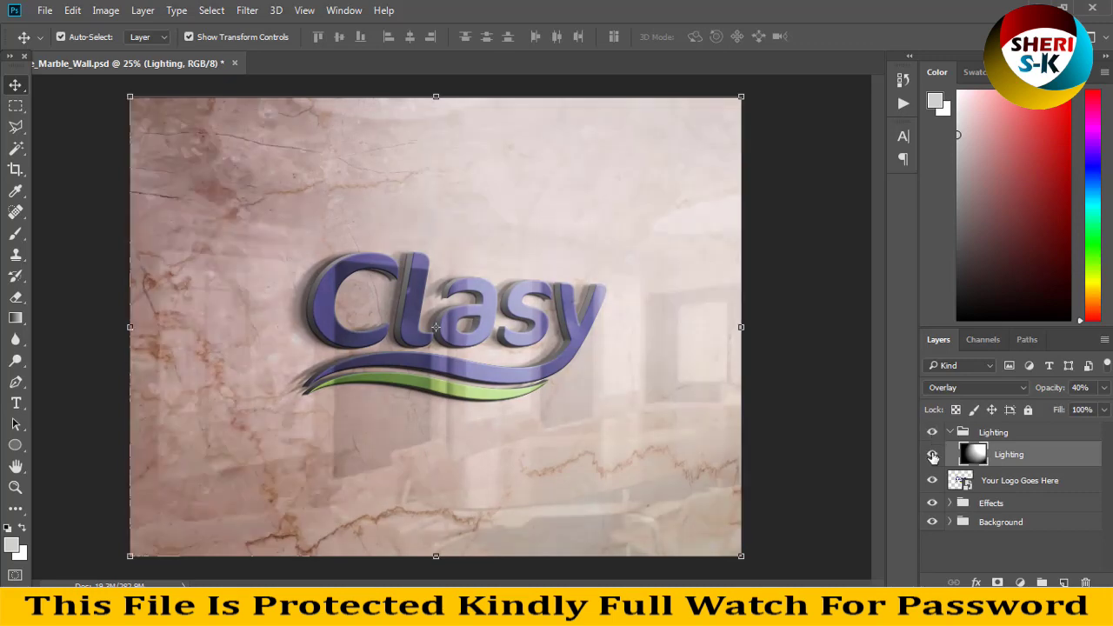
{"action": "left_click", "coordinate": [933, 456]}
{"action": "double_click", "coordinate": [962, 482]}
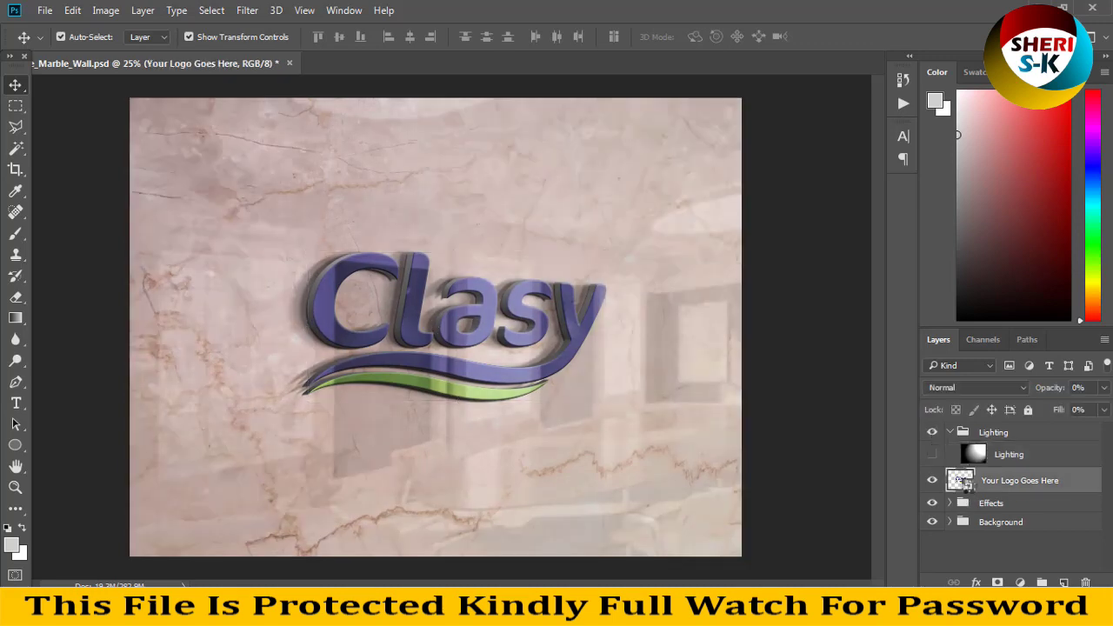
Add an empty layer, delete the Clasy logo layer, and open the black hand-drawn heart PNG
{"action": "left_click", "coordinate": [1067, 582]}
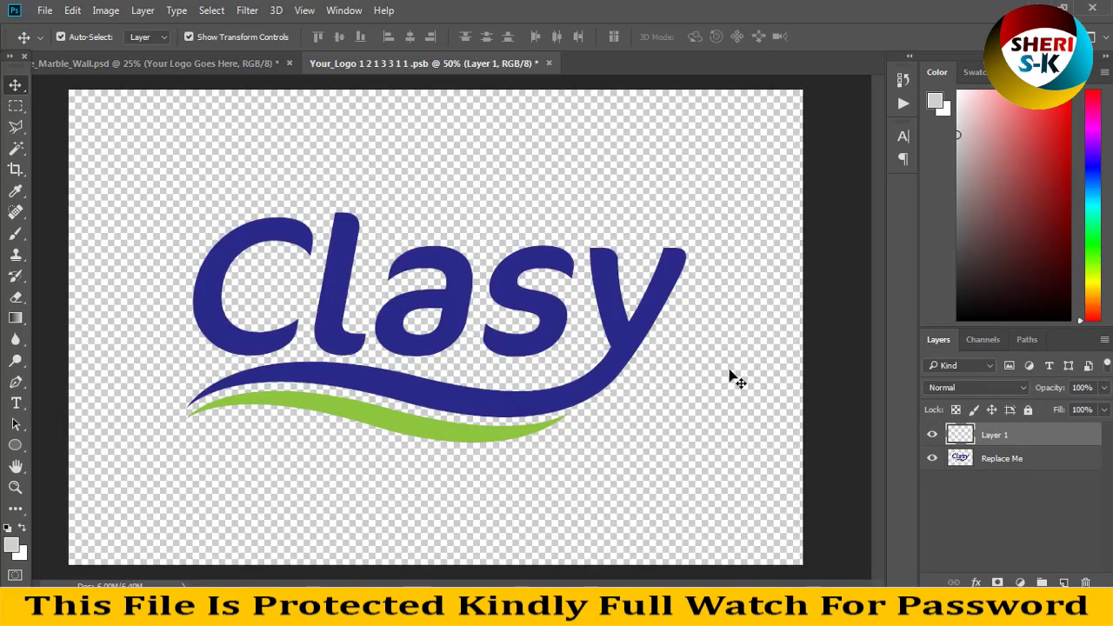
{"action": "left_click", "coordinate": [982, 463]}
{"action": "key", "text": "Delete"}
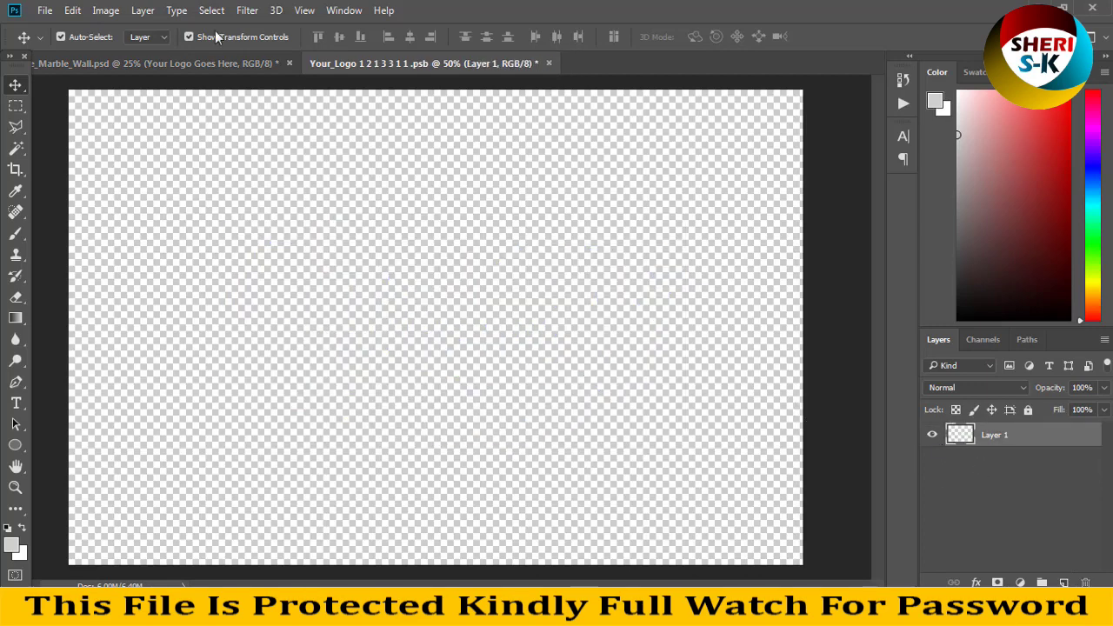
{"action": "left_click", "coordinate": [45, 11]}
{"action": "left_click", "coordinate": [55, 43]}
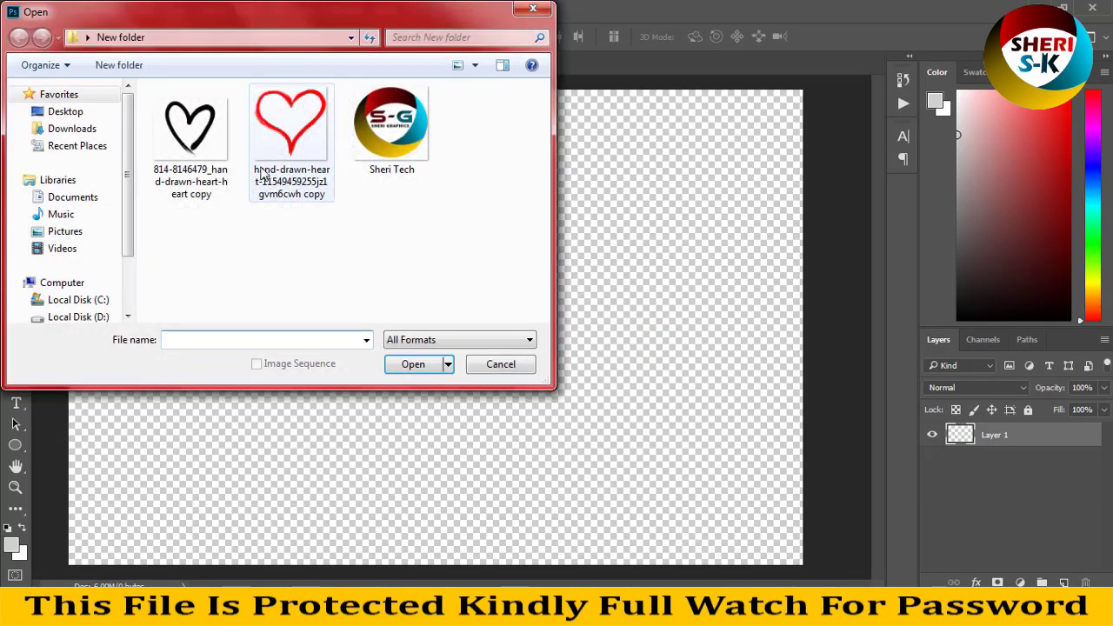
{"action": "left_click", "coordinate": [201, 150]}
{"action": "double_click", "coordinate": [201, 150]}
Bring the black heart into the logo file, enlarge and reposition it, and save
{"action": "left_click_drag", "start_coordinate": [577, 63], "coordinate": [295, 313]}
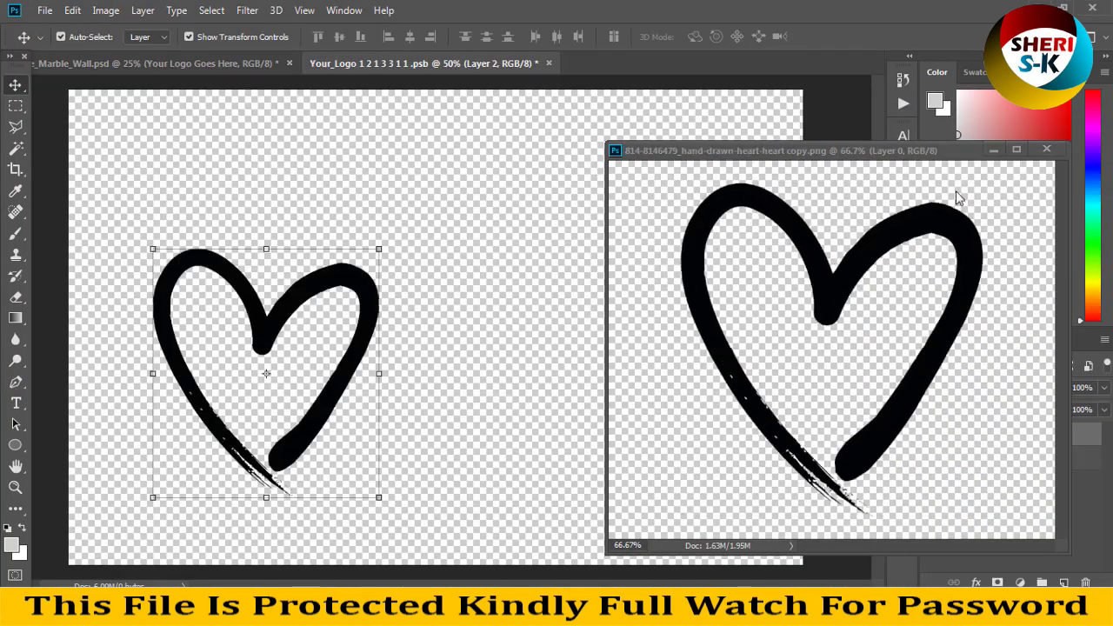
{"action": "left_click_drag", "start_coordinate": [383, 250], "coordinate": [547, 154]}
{"action": "key", "text": "Return"}
{"action": "left_click_drag", "start_coordinate": [445, 185], "coordinate": [555, 230]}
{"action": "key", "text": "ctrl+s"}
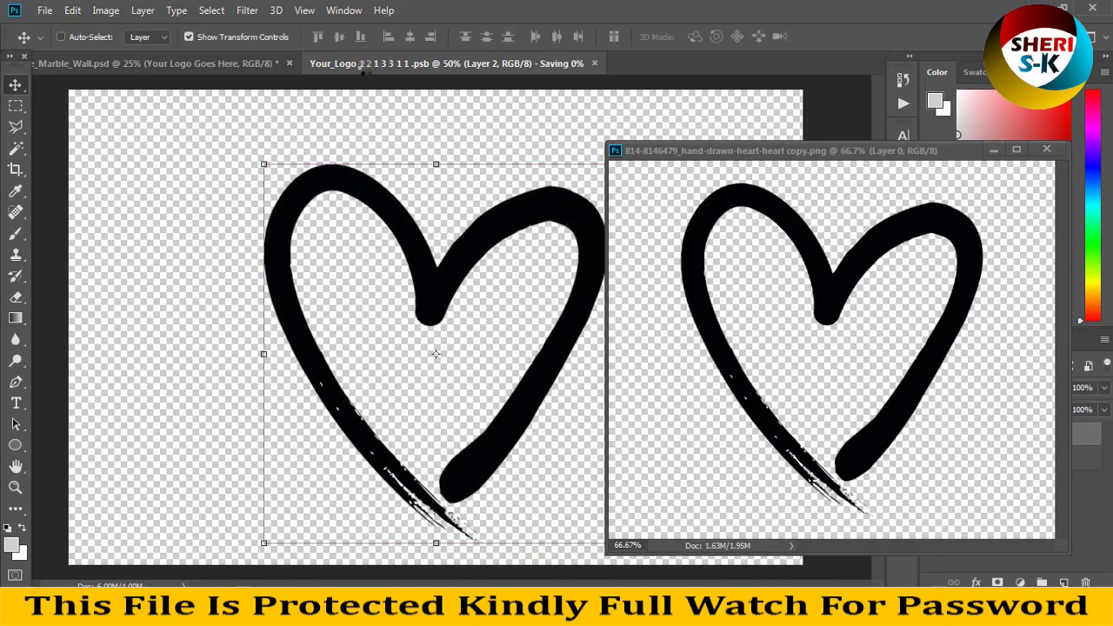
Close the White_Marble_Wall mockup choosing No, and return to the mockup files folder
{"action": "left_click", "coordinate": [241, 71]}
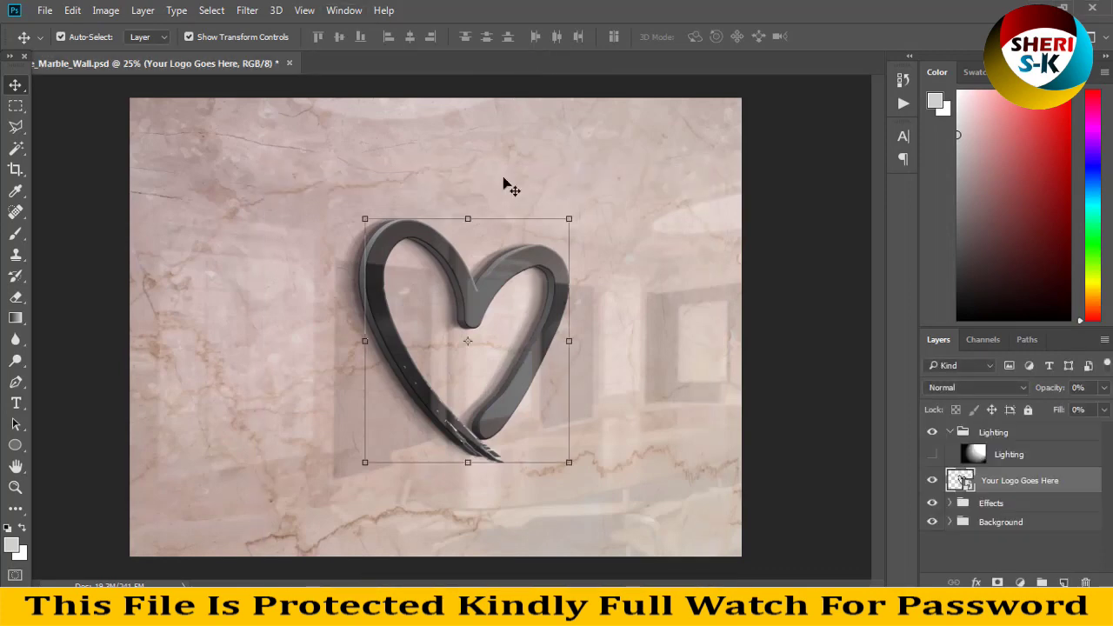
{"action": "left_click", "coordinate": [290, 64]}
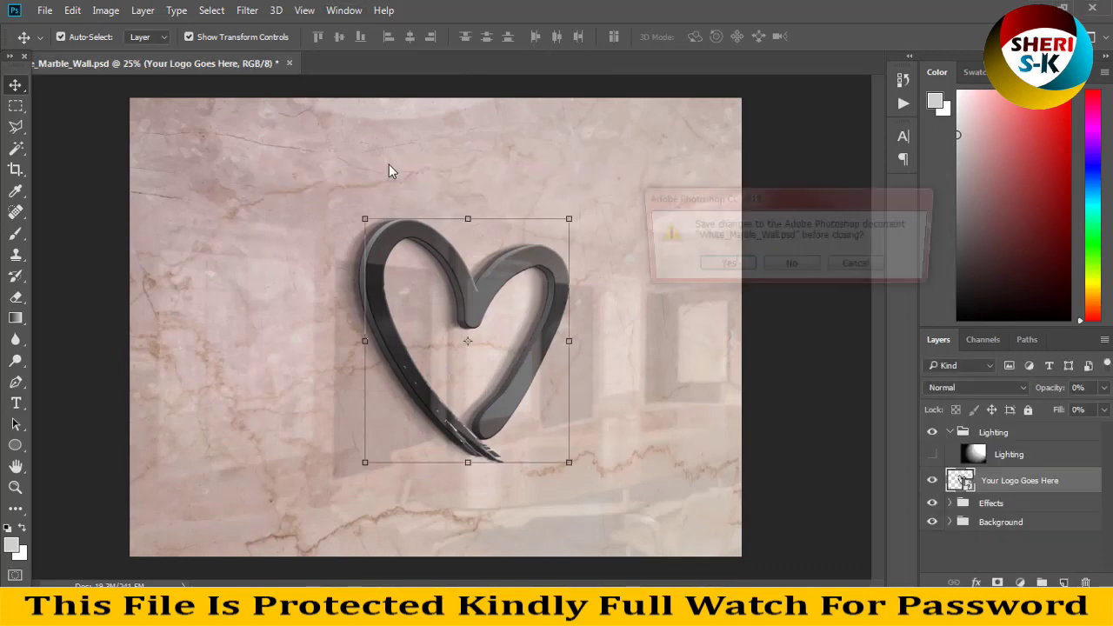
{"action": "left_click", "coordinate": [784, 267]}
{"action": "left_click", "coordinate": [306, 613]}
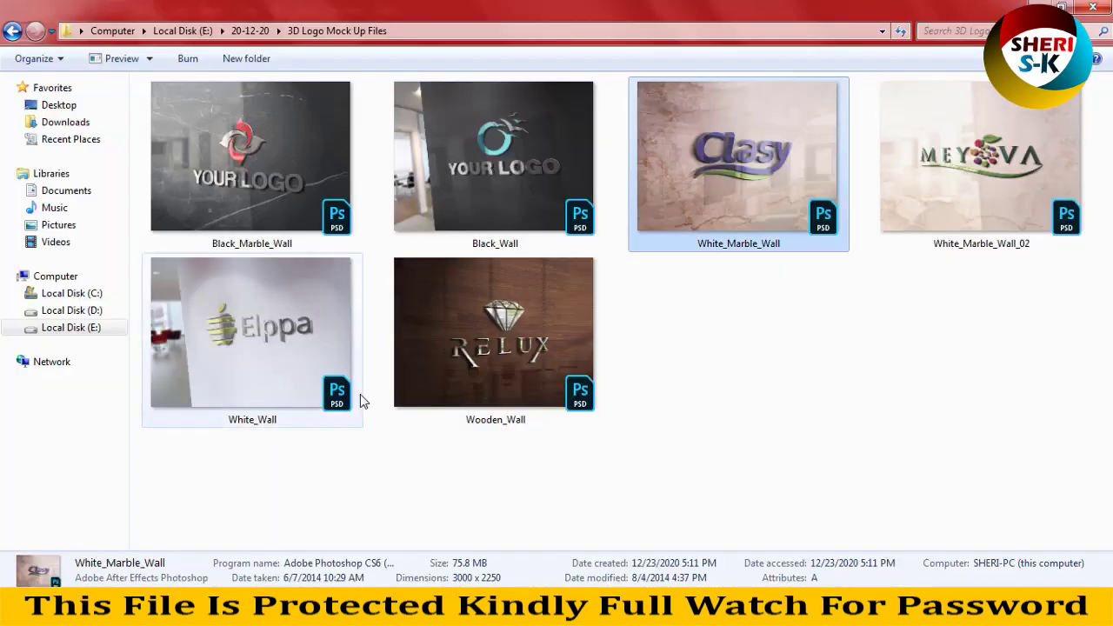
Open Wooden_Wall.psd from Explorer in Photoshop, showing the RELUX diamond placeholder logo
{"action": "left_click", "coordinate": [493, 327]}
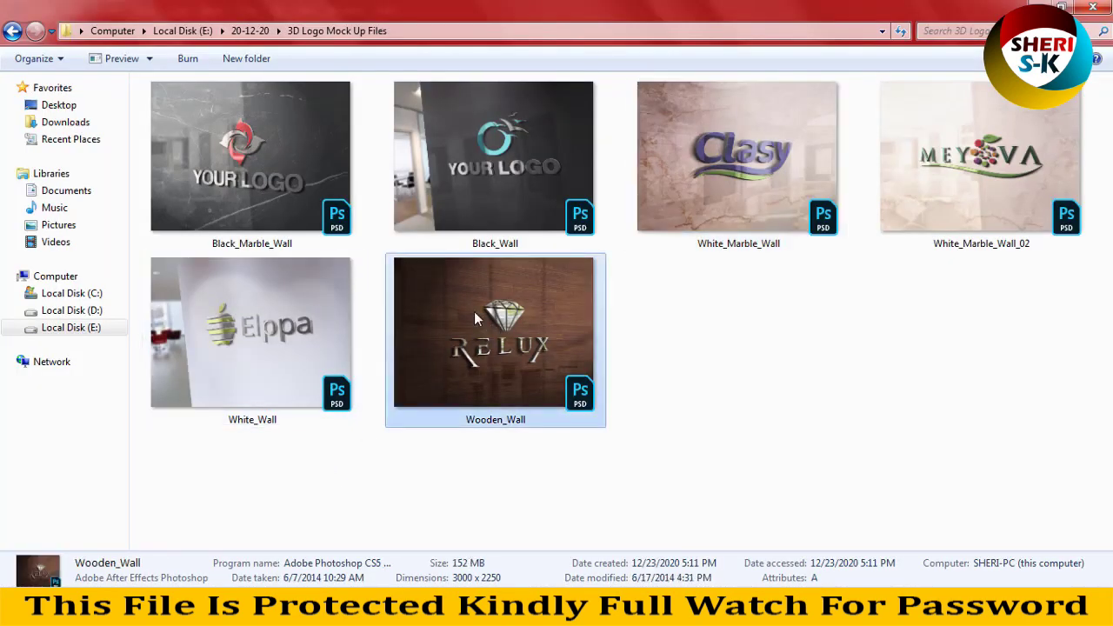
{"action": "left_click_drag", "start_coordinate": [474, 319], "coordinate": [446, 136]}
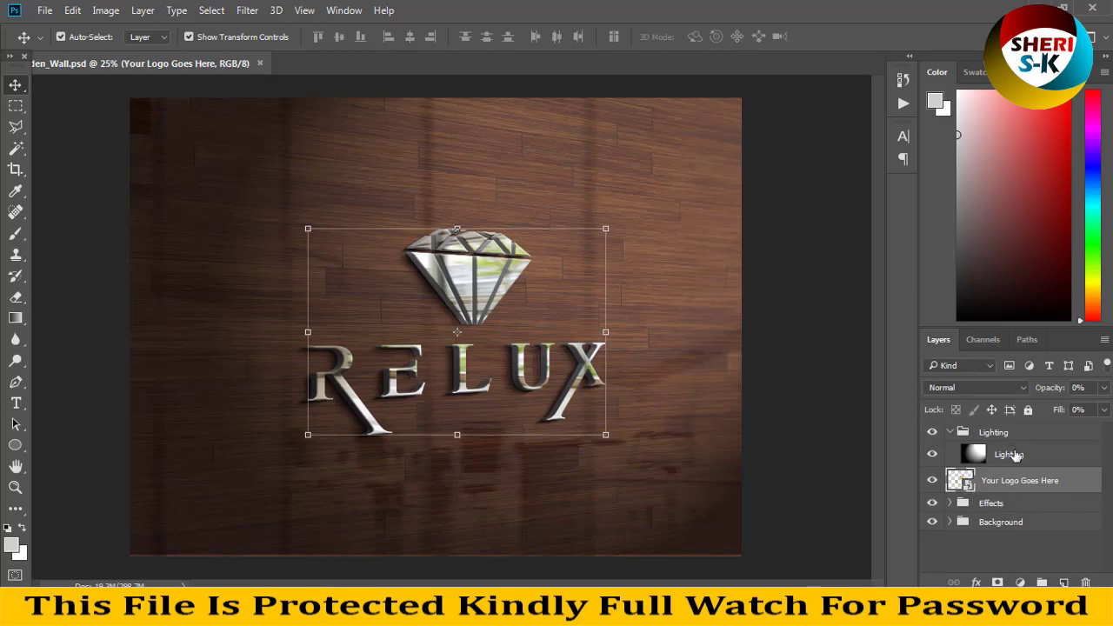
Hide the Wall Reflection layer after comparing the wooden wall with and without it
{"action": "left_click_drag", "start_coordinate": [505, 301], "coordinate": [565, 275]}
{"action": "left_click", "coordinate": [751, 386]}
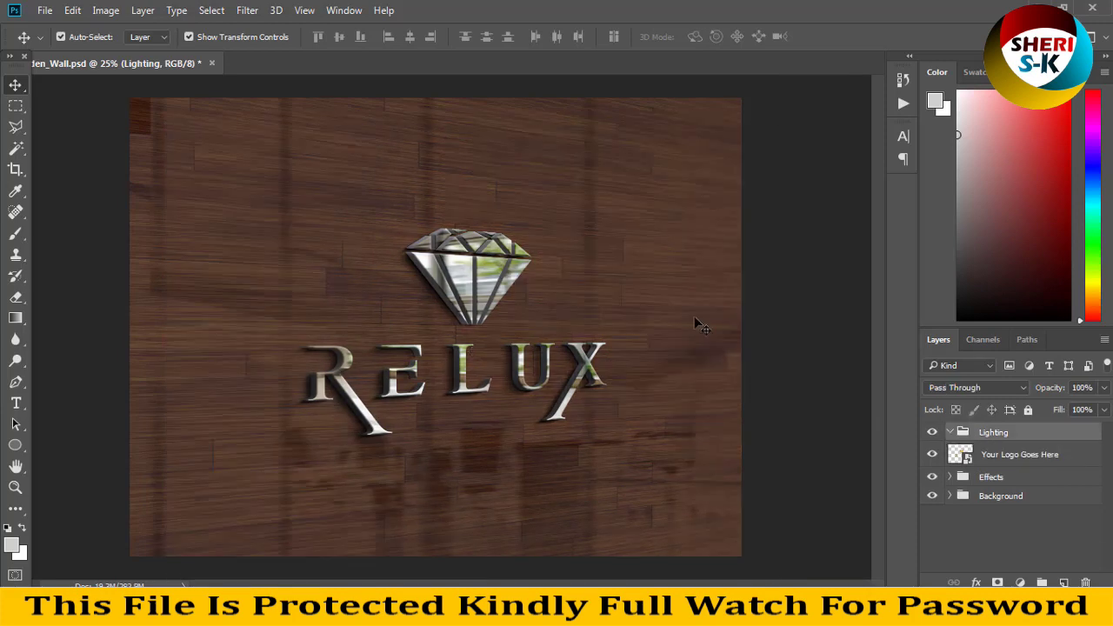
{"action": "left_click", "coordinate": [696, 316]}
{"action": "left_click", "coordinate": [933, 519]}
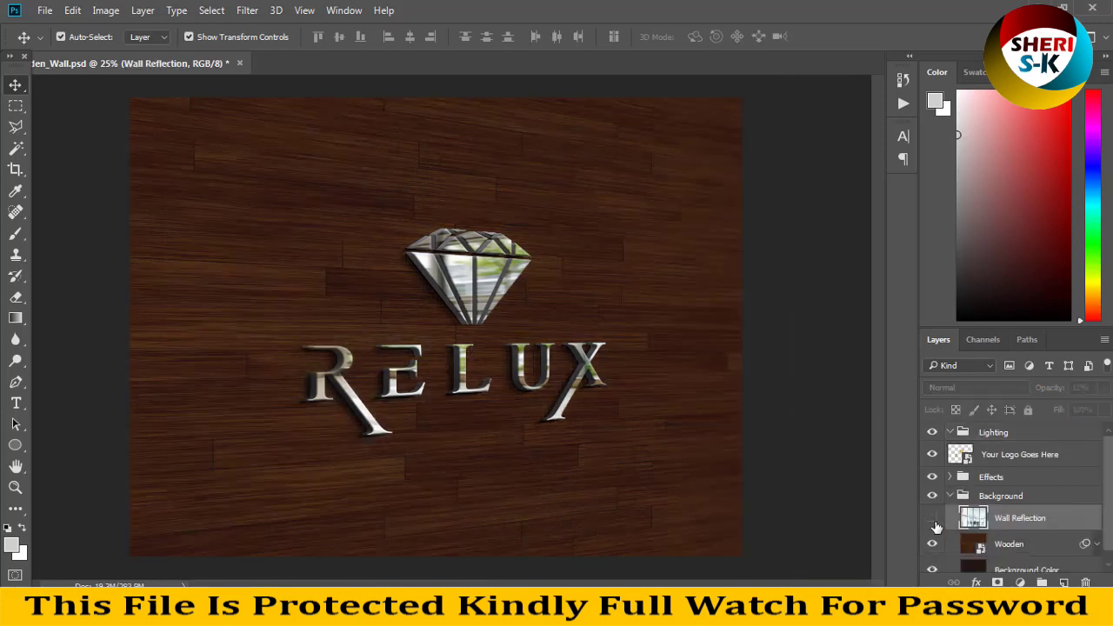
{"action": "left_click", "coordinate": [933, 520]}
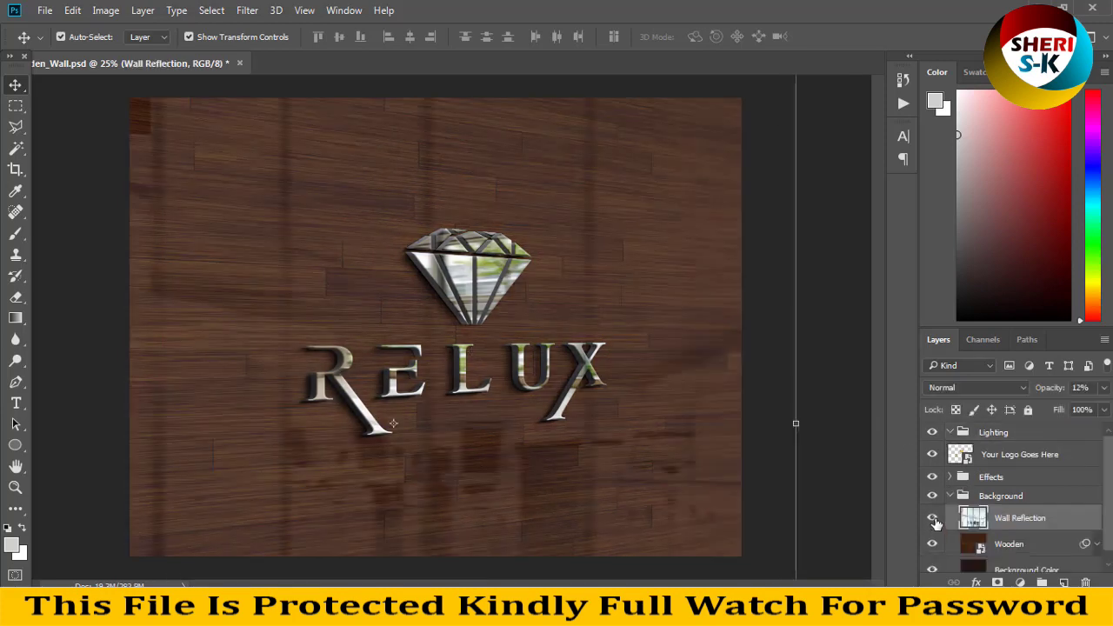
{"action": "left_click", "coordinate": [934, 519]}
Check the Wooden and Background Color layers' effect, then open Background Color's layer style settings
{"action": "left_click", "coordinate": [935, 544]}
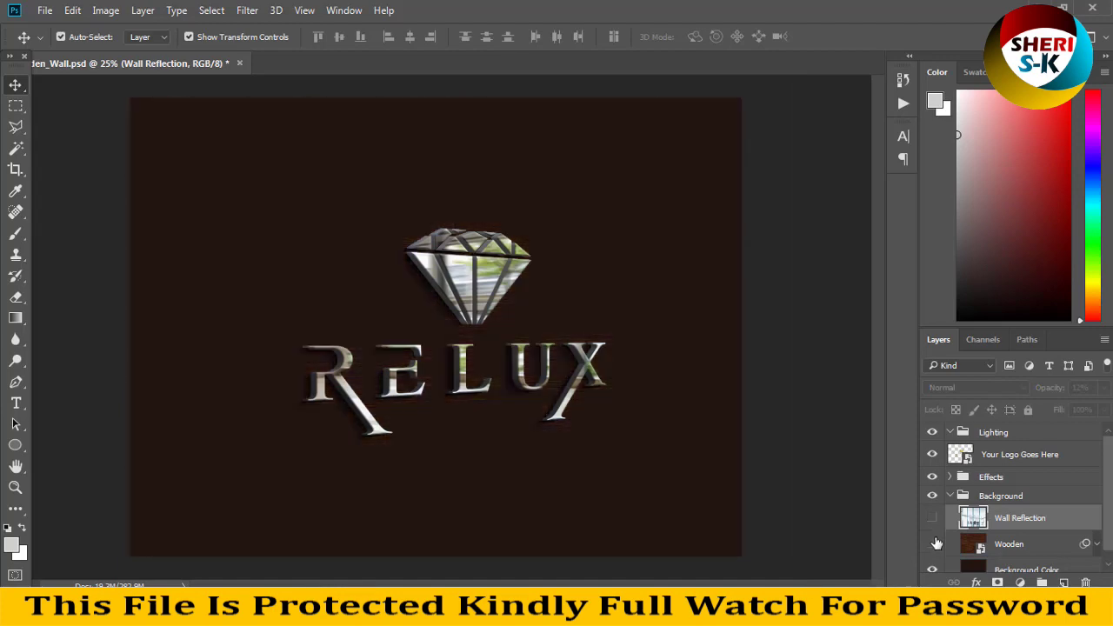
{"action": "left_click", "coordinate": [934, 539]}
{"action": "scroll", "coordinate": [931, 529], "scroll_direction": "down", "scroll_amount": 1}
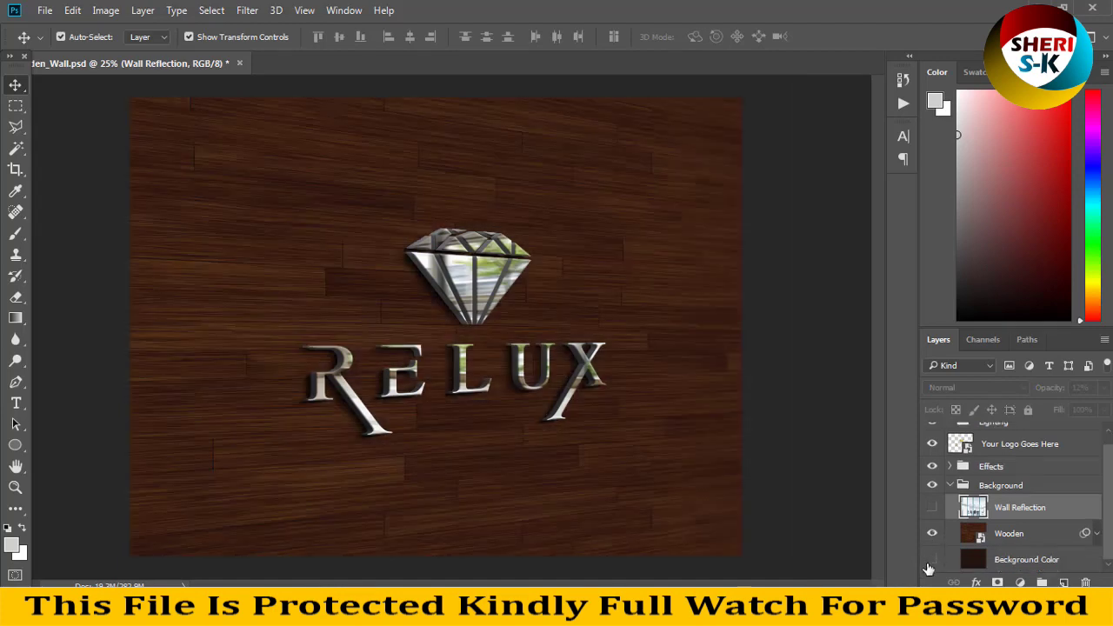
{"action": "left_click", "coordinate": [930, 562]}
{"action": "left_click", "coordinate": [931, 561]}
{"action": "left_click", "coordinate": [991, 563]}
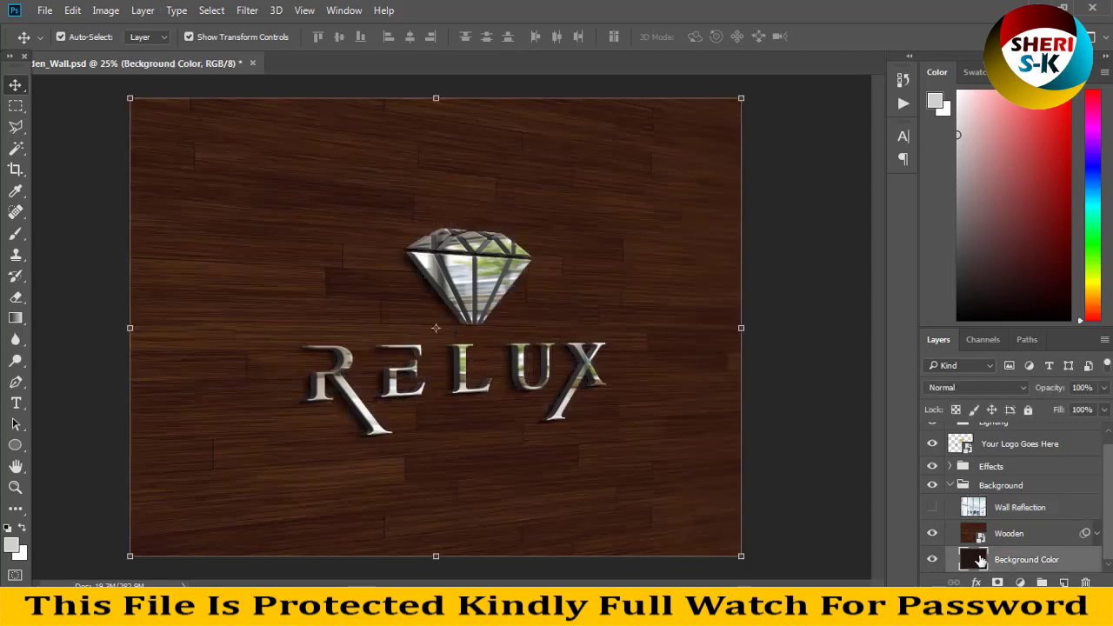
{"action": "double_click", "coordinate": [981, 561]}
{"action": "left_click_drag", "start_coordinate": [506, 76], "coordinate": [732, 73]}
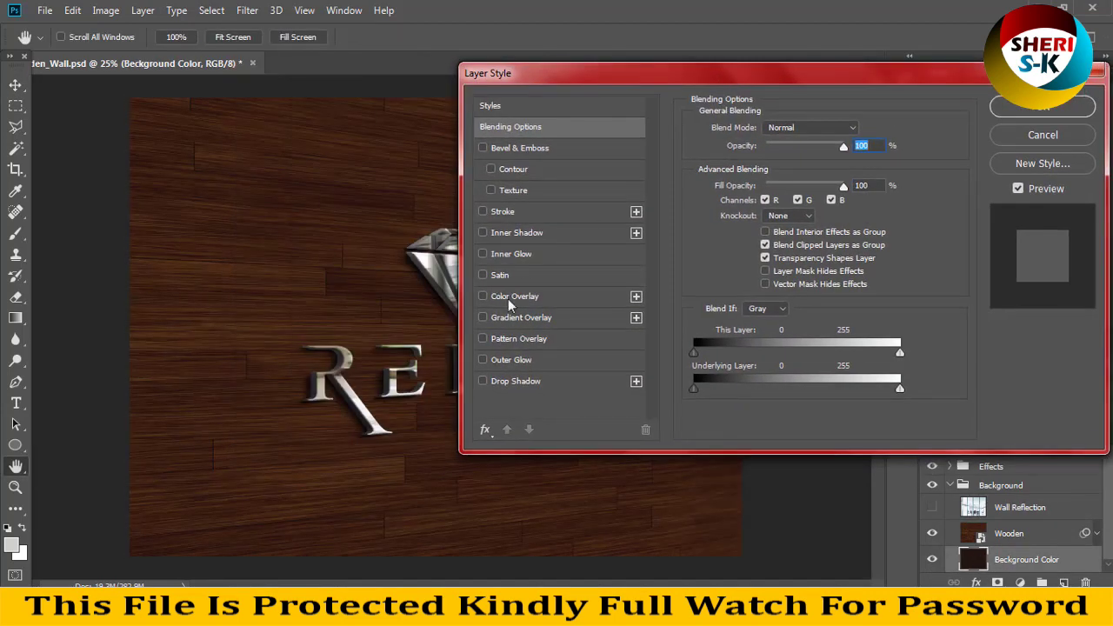
{"action": "left_click", "coordinate": [523, 319]}
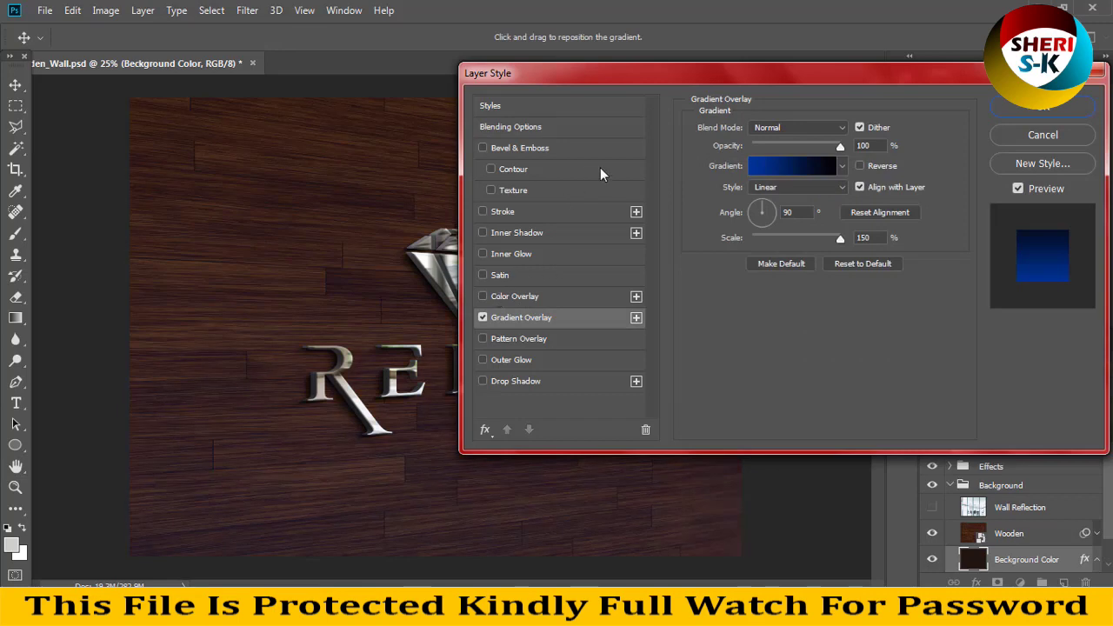
{"action": "left_click_drag", "start_coordinate": [807, 79], "coordinate": [917, 65]}
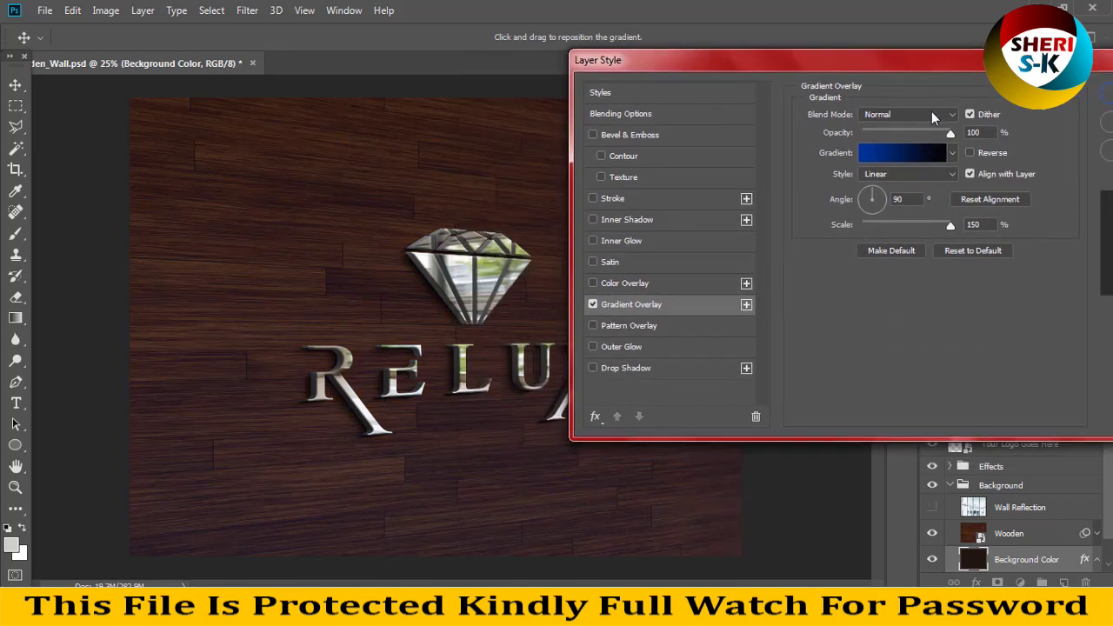
{"action": "left_click", "coordinate": [951, 154]}
{"action": "left_click", "coordinate": [883, 215]}
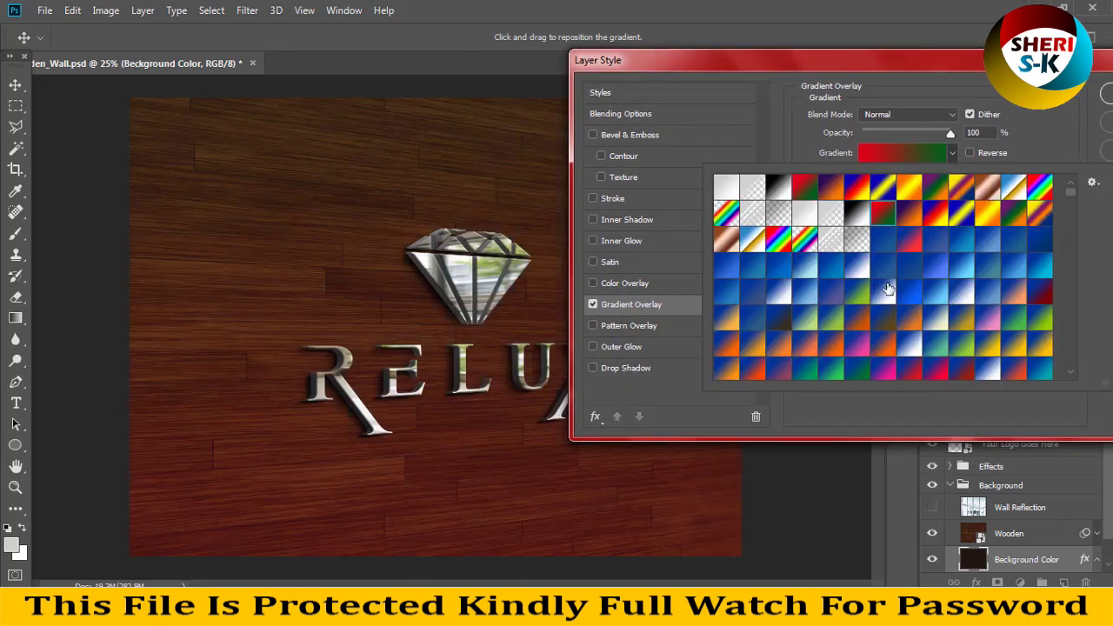
{"action": "left_click", "coordinate": [887, 289]}
{"action": "left_click", "coordinate": [825, 343]}
{"action": "scroll", "coordinate": [757, 383], "scroll_direction": "down", "scroll_amount": 2}
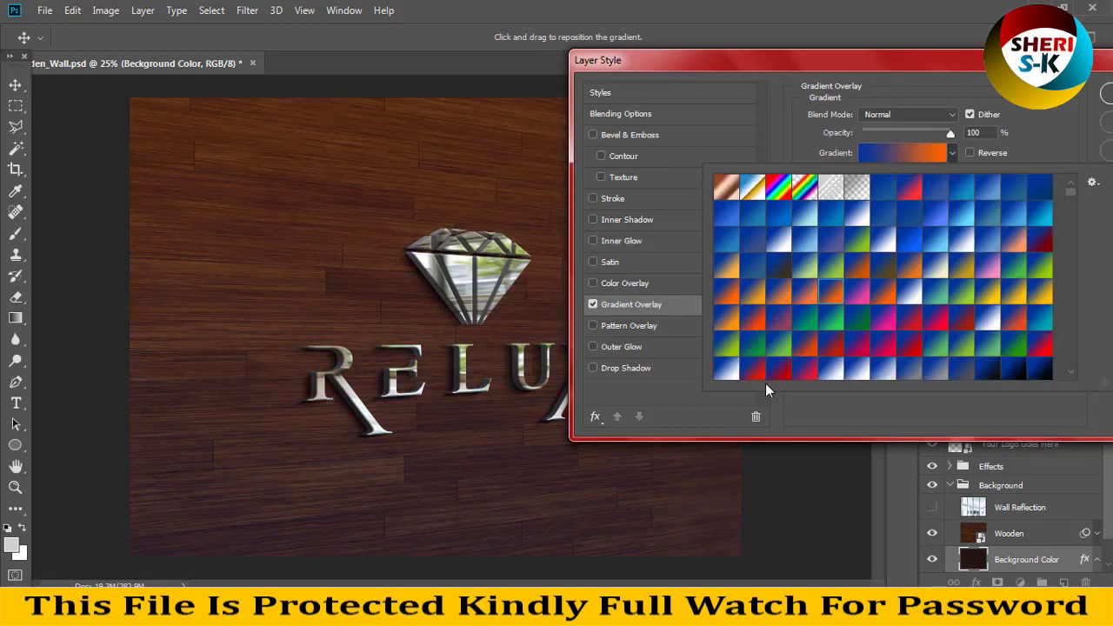
{"action": "left_click", "coordinate": [1010, 368]}
{"action": "scroll", "coordinate": [1039, 360], "scroll_direction": "down", "scroll_amount": 5}
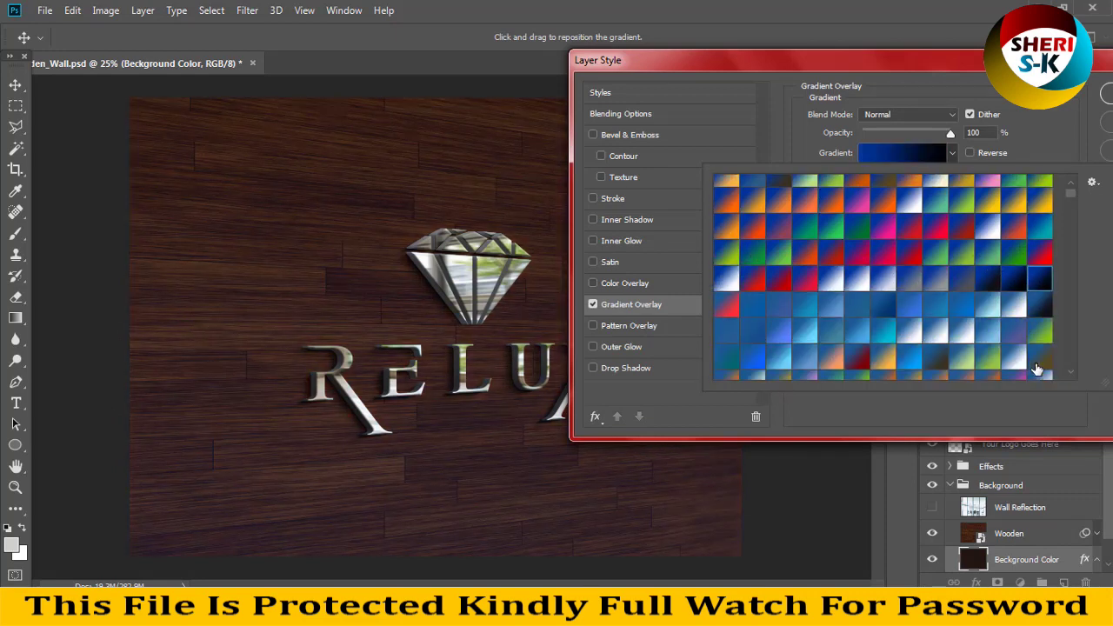
{"action": "left_click", "coordinate": [1046, 329]}
{"action": "left_click", "coordinate": [857, 318]}
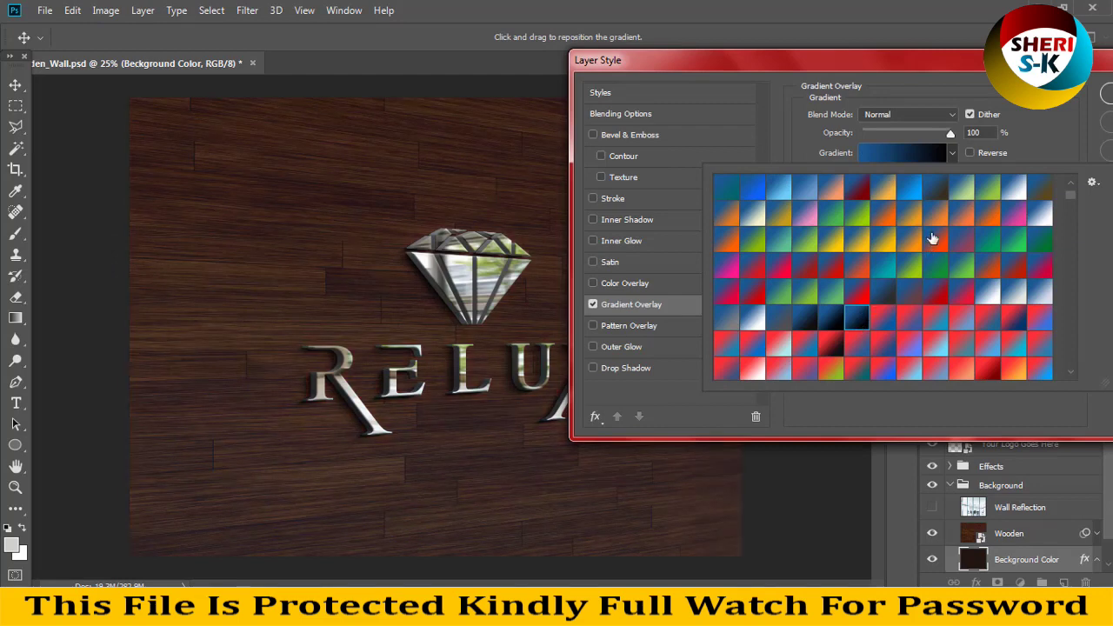
{"action": "key", "text": "Return"}
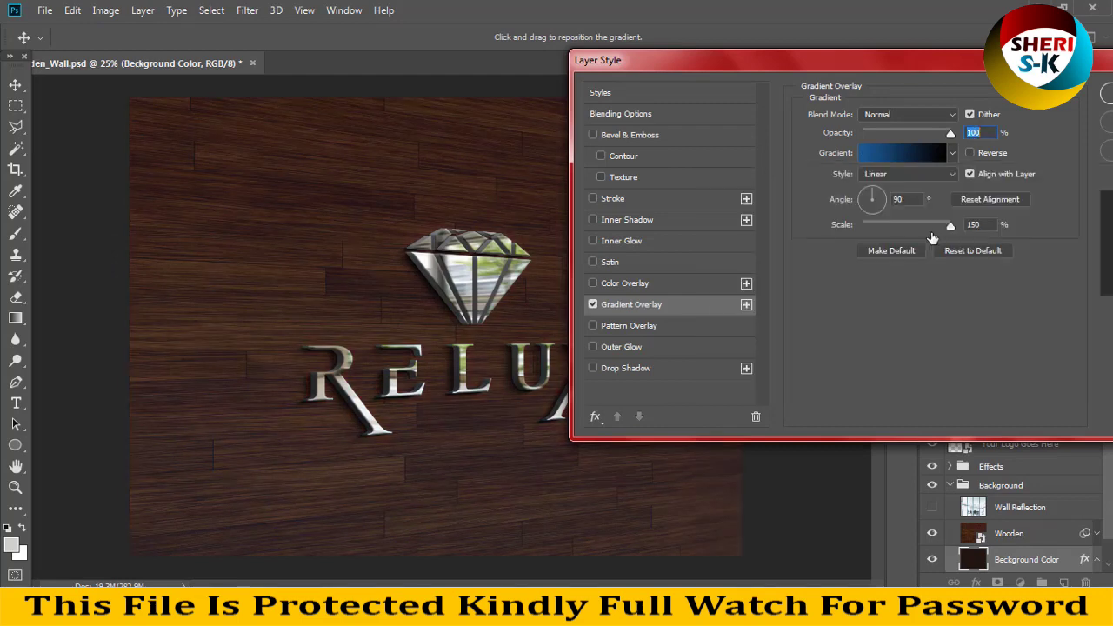
{"action": "left_click", "coordinate": [1110, 124]}
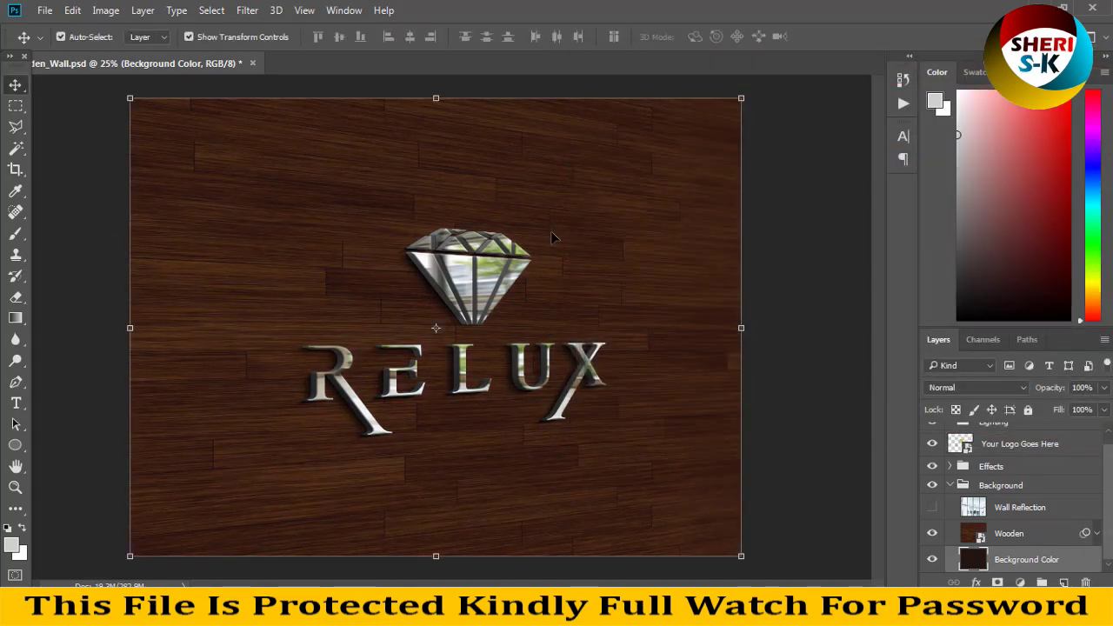